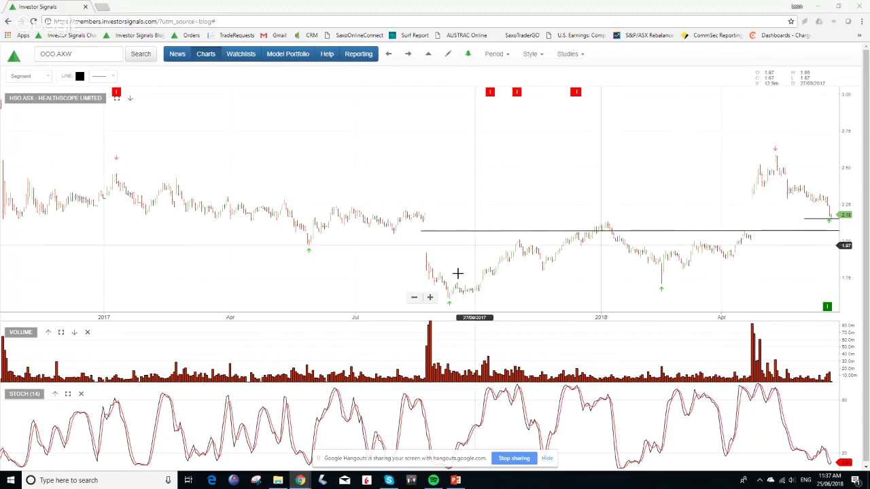
Load the Recent Signals - ASX watchlist and display the chart of its first stock, Adelaide Brighton
{"action": "left_click", "coordinate": [235, 54]}
{"action": "left_click", "coordinate": [425, 56]}
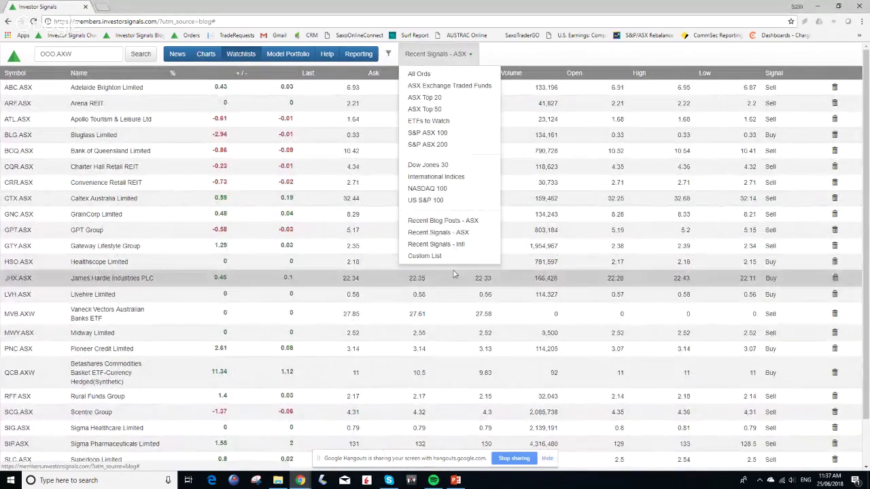
{"action": "left_click", "coordinate": [457, 234]}
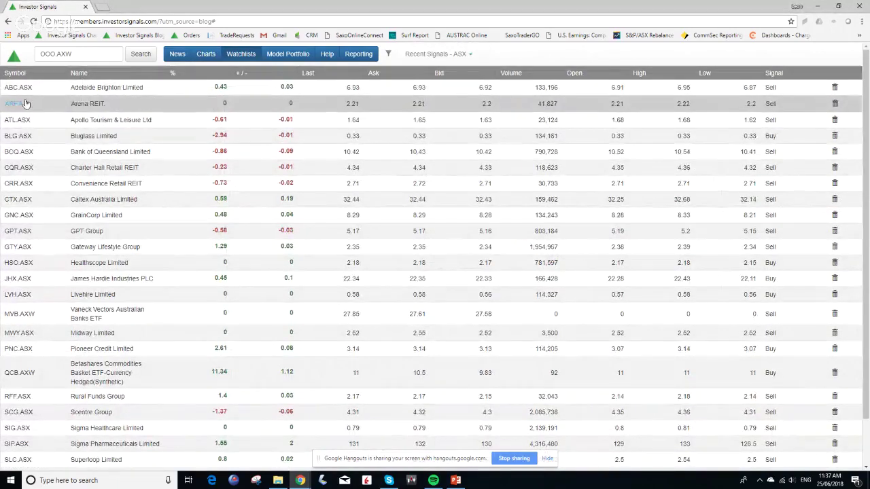
{"action": "left_click", "coordinate": [206, 54]}
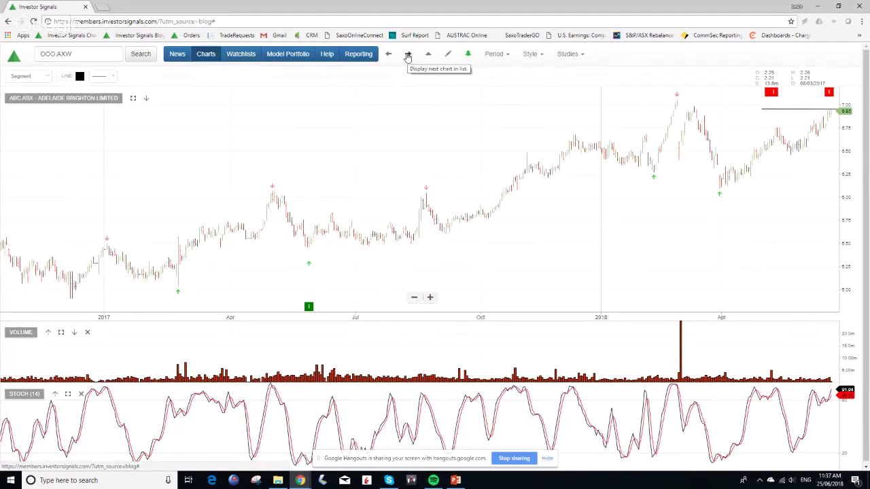
Review the recent signal charts one by one from Arena REIT through Charter Hall Retail REIT
{"action": "left_click", "coordinate": [408, 55]}
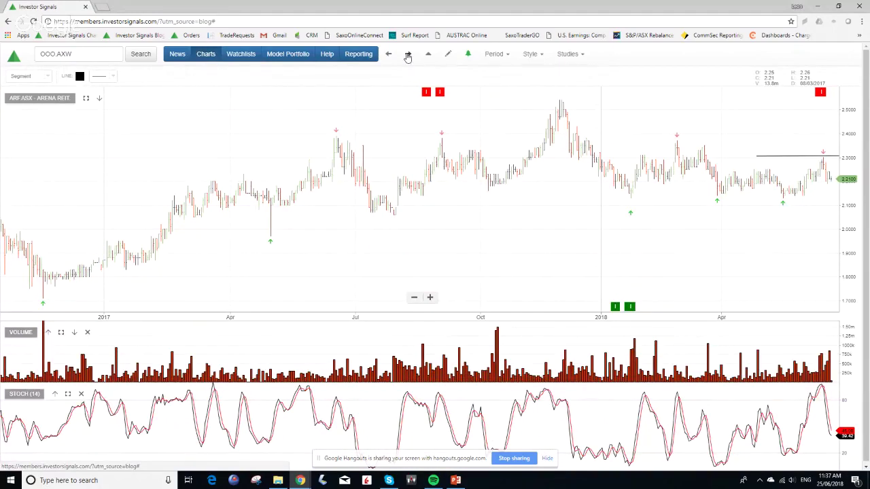
{"action": "left_click", "coordinate": [408, 55]}
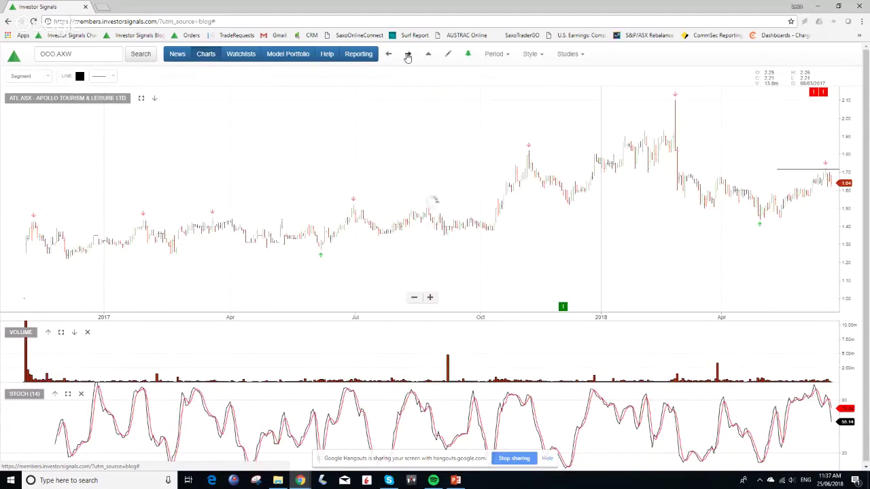
{"action": "left_click", "coordinate": [408, 55]}
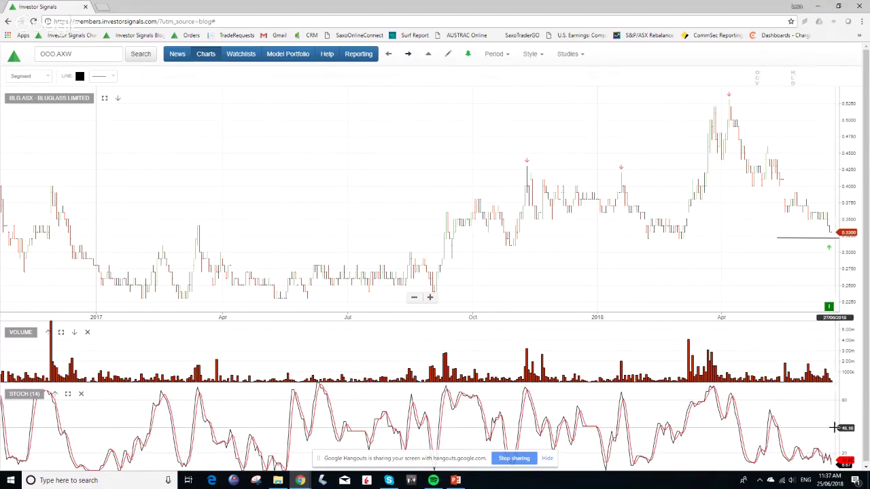
{"action": "left_click", "coordinate": [408, 54]}
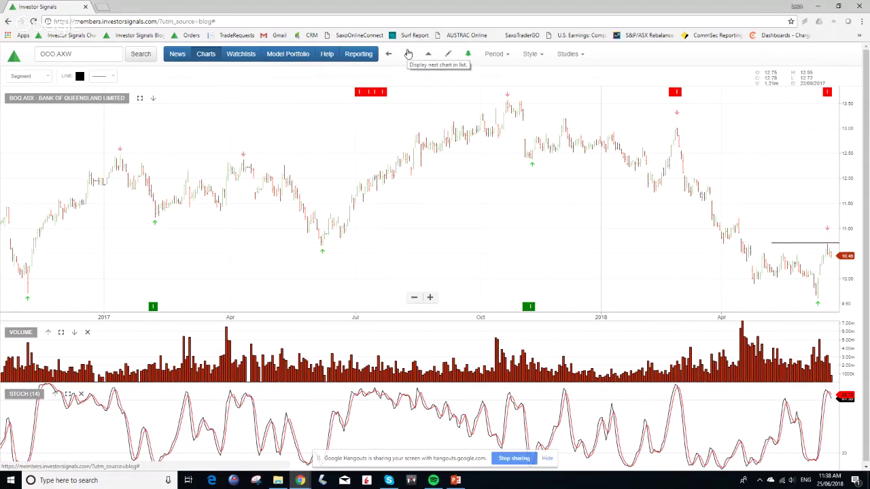
{"action": "left_click", "coordinate": [408, 54]}
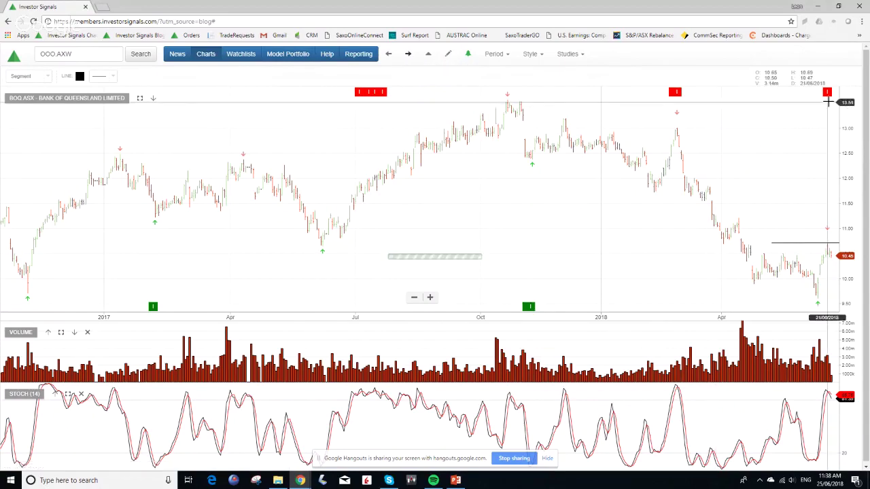
{"action": "left_click", "coordinate": [407, 54]}
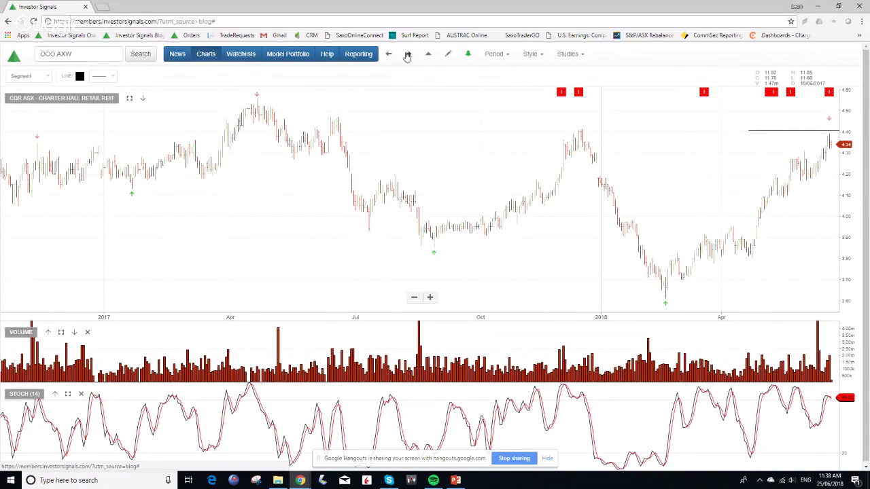
Go through the charts from Caltex Australia to Healthscope, examining Healthscope's latest buy signal and its support lines
{"action": "left_click", "coordinate": [407, 55]}
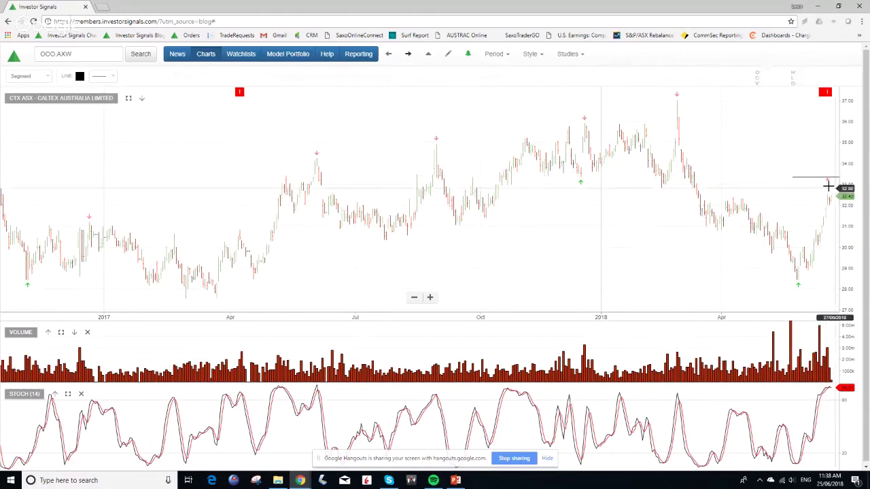
{"action": "left_click", "coordinate": [407, 55]}
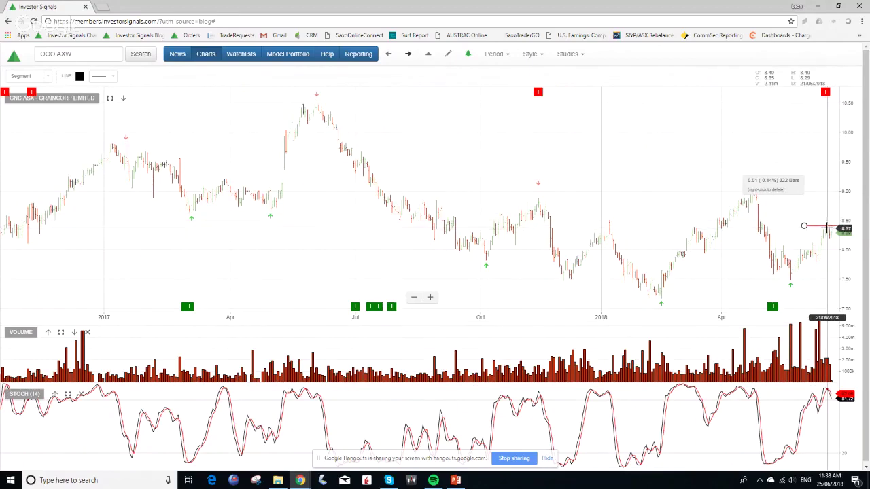
{"action": "left_click", "coordinate": [408, 54]}
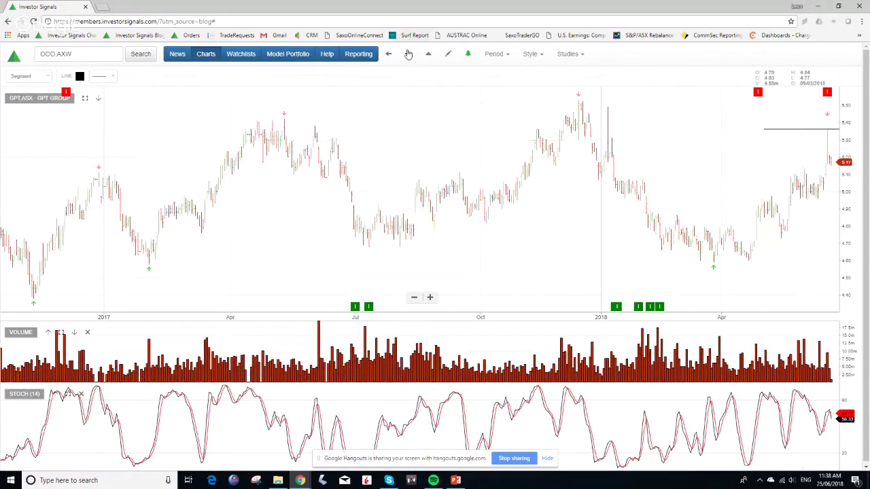
{"action": "left_click", "coordinate": [407, 55]}
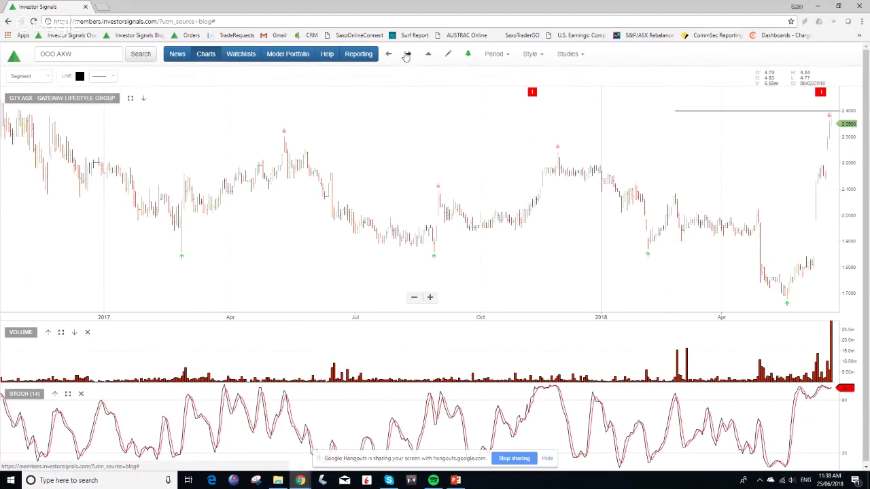
{"action": "left_click", "coordinate": [407, 54]}
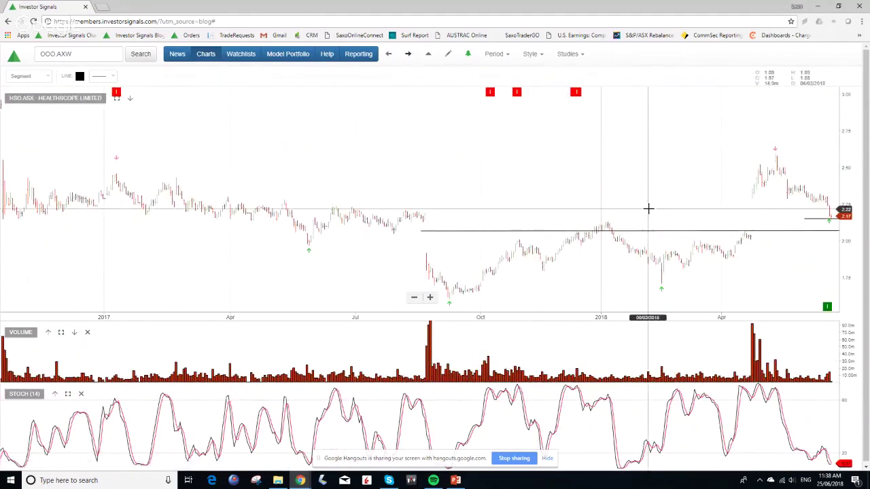
{"action": "left_click_drag", "start_coordinate": [722, 194], "coordinate": [707, 199]}
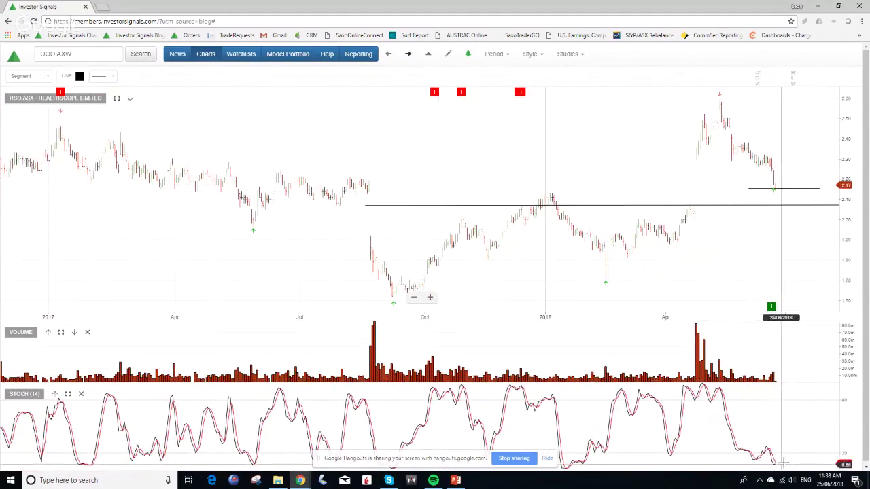
{"action": "mouse_move", "coordinate": [779, 189]}
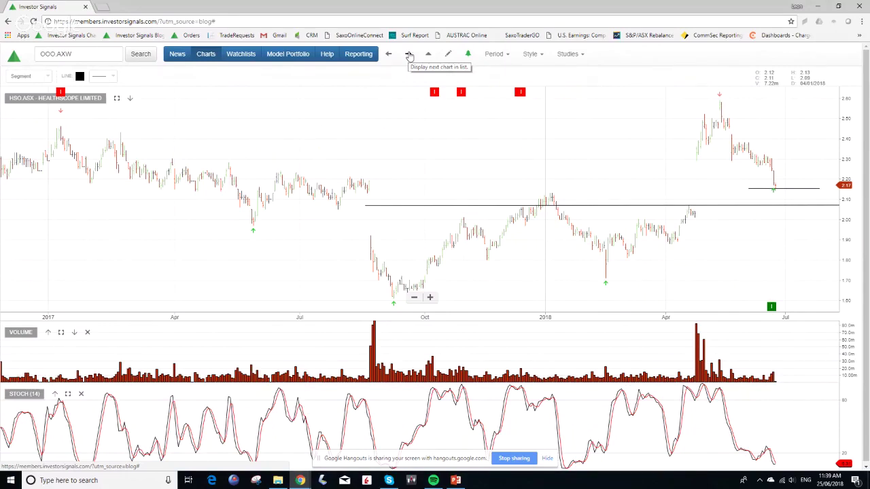
Review the signal charts from James Hardie Industries through the Betashares Commodities Basket ETF
{"action": "left_click", "coordinate": [410, 56]}
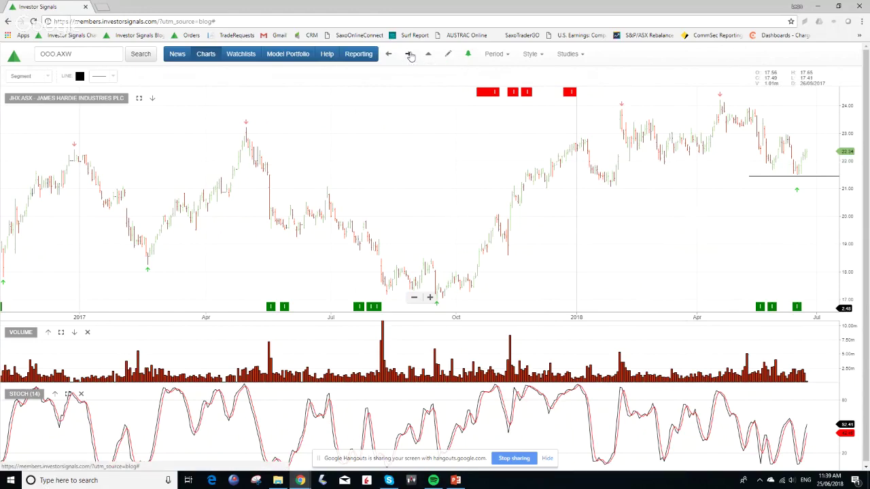
{"action": "left_click", "coordinate": [409, 55]}
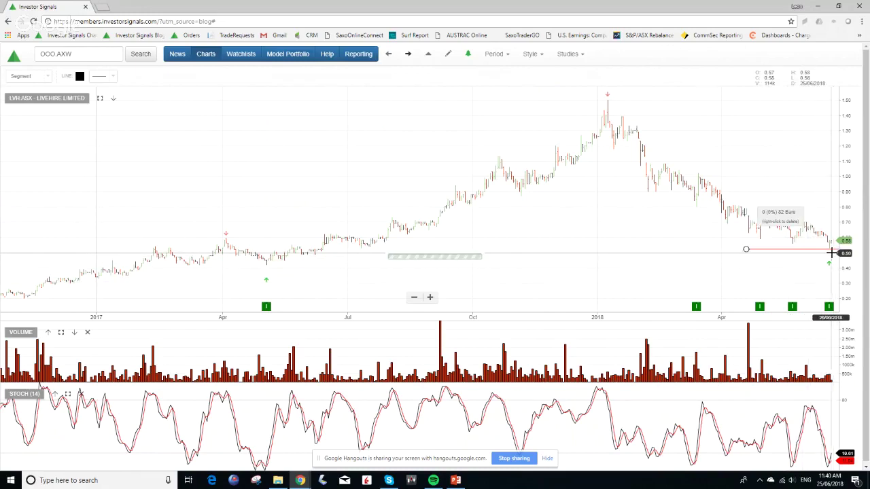
{"action": "left_click", "coordinate": [408, 56]}
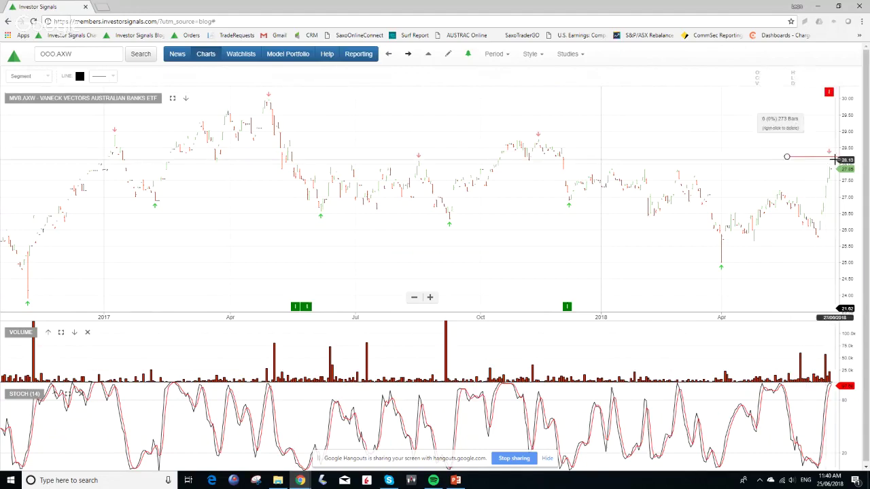
{"action": "left_click", "coordinate": [409, 55]}
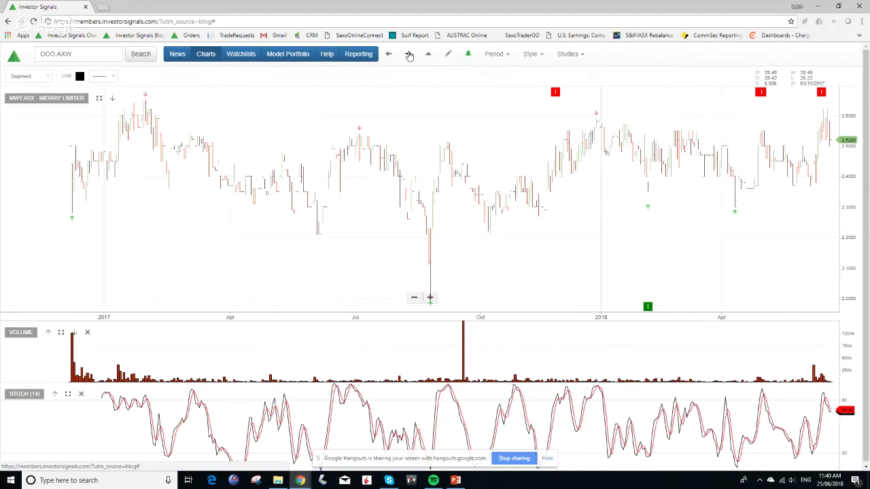
{"action": "left_click", "coordinate": [409, 54]}
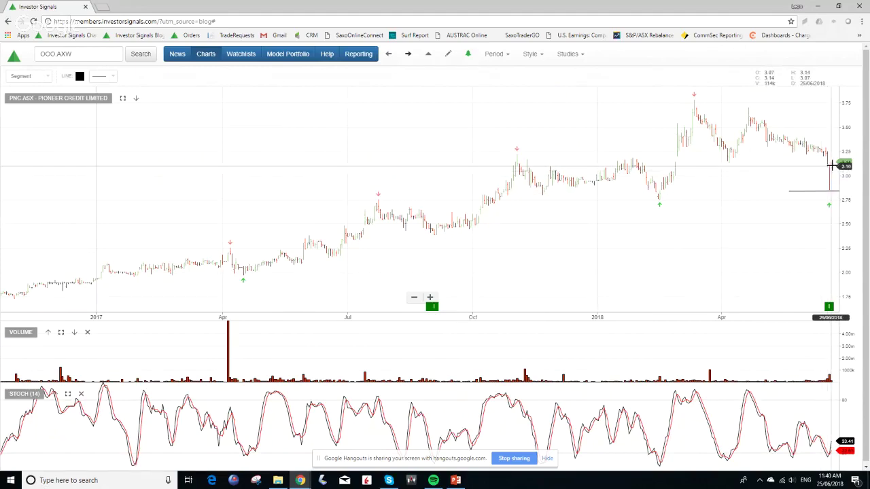
{"action": "left_click", "coordinate": [410, 55]}
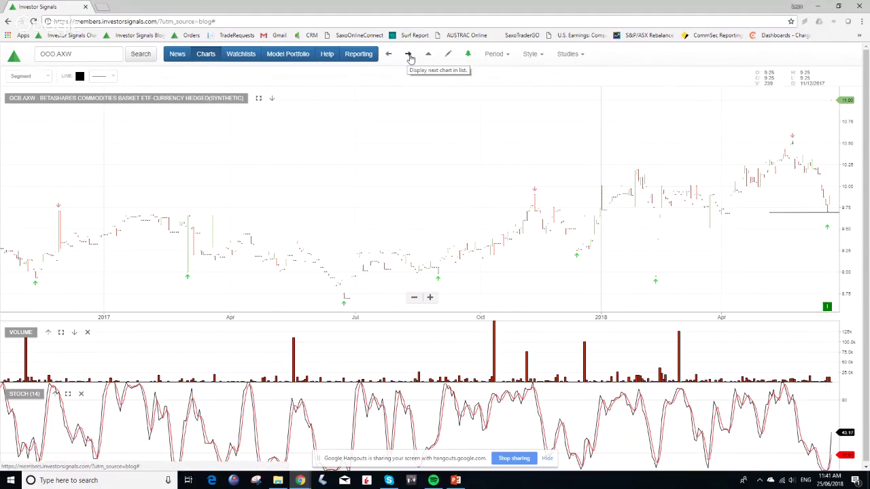
Continue through the watchlist charts from Rural Funds Group to Transurban Group, checking each latest signal
{"action": "left_click", "coordinate": [410, 58]}
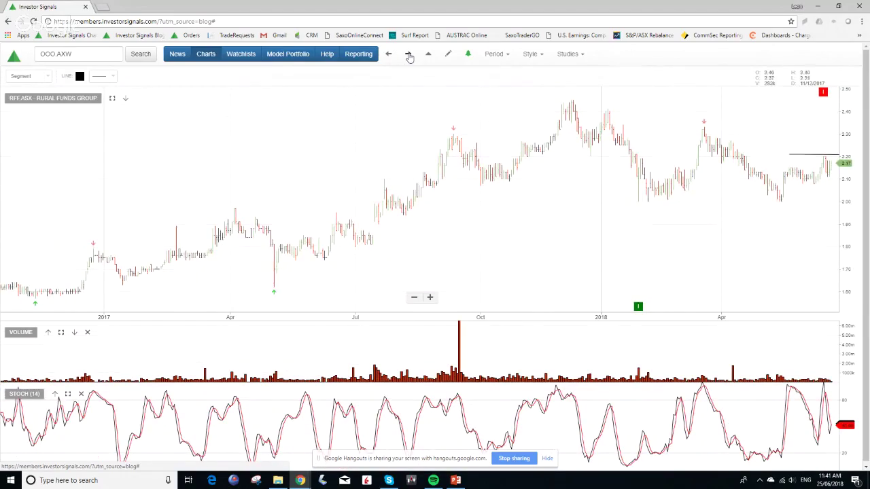
{"action": "left_click", "coordinate": [409, 57]}
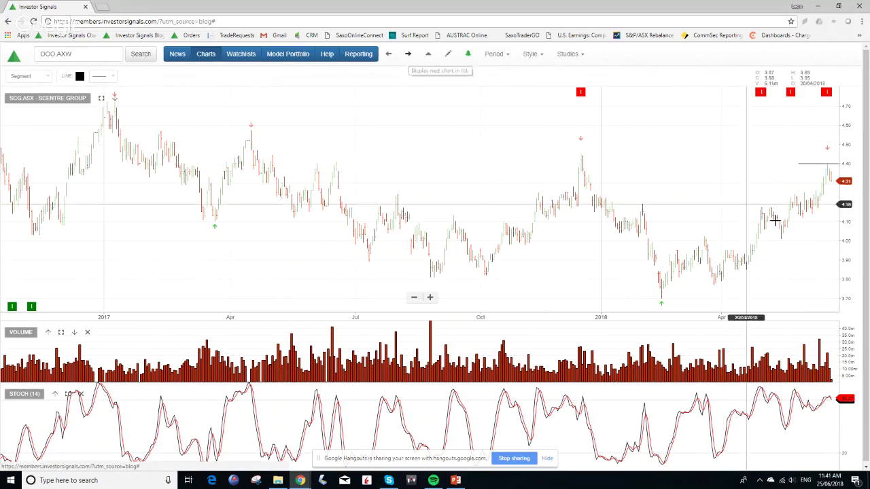
{"action": "left_click", "coordinate": [408, 55]}
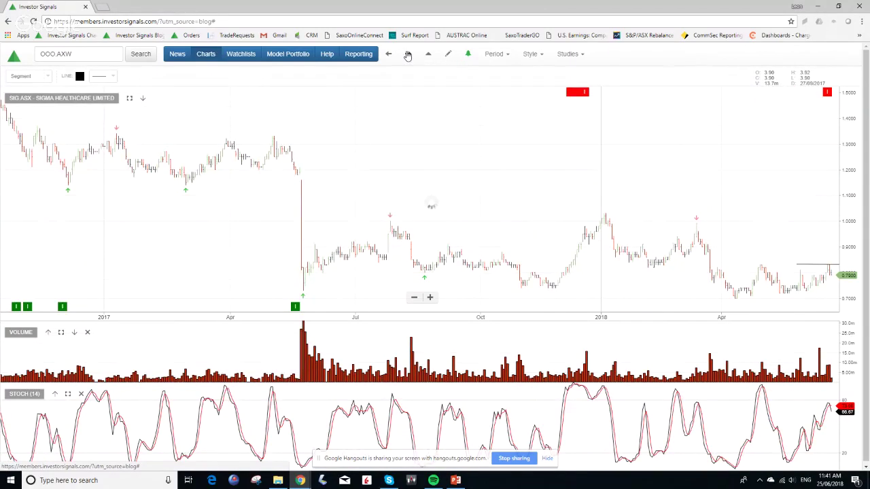
{"action": "left_click", "coordinate": [407, 55]}
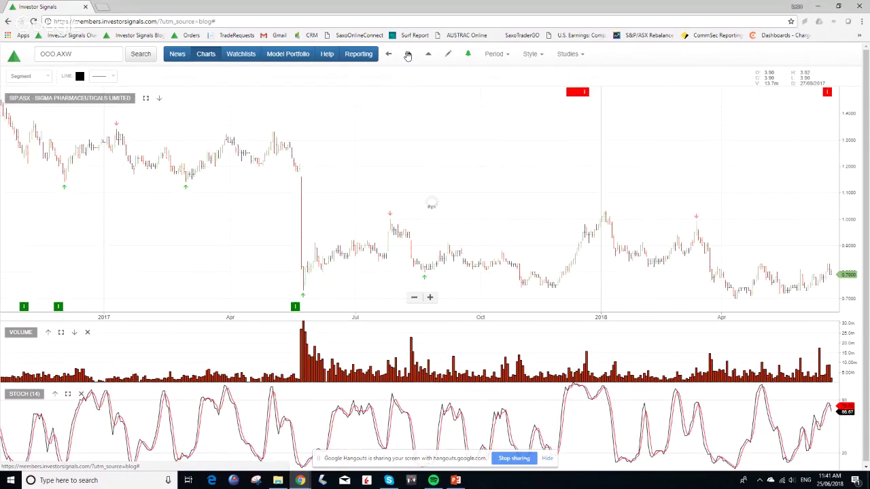
{"action": "left_click", "coordinate": [408, 55]}
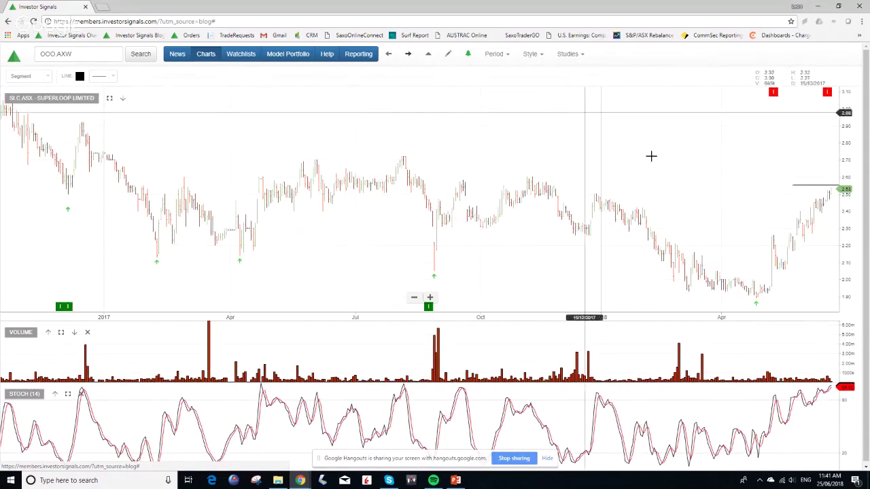
{"action": "left_click", "coordinate": [407, 55]}
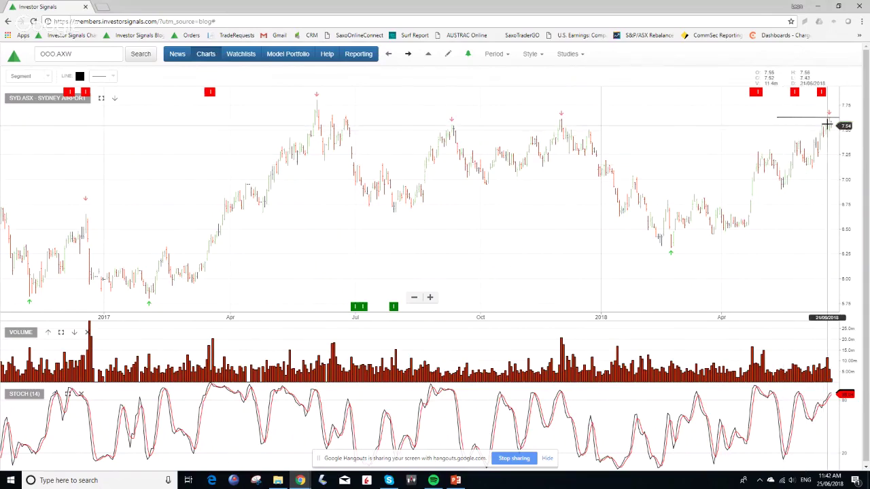
{"action": "left_click", "coordinate": [408, 56]}
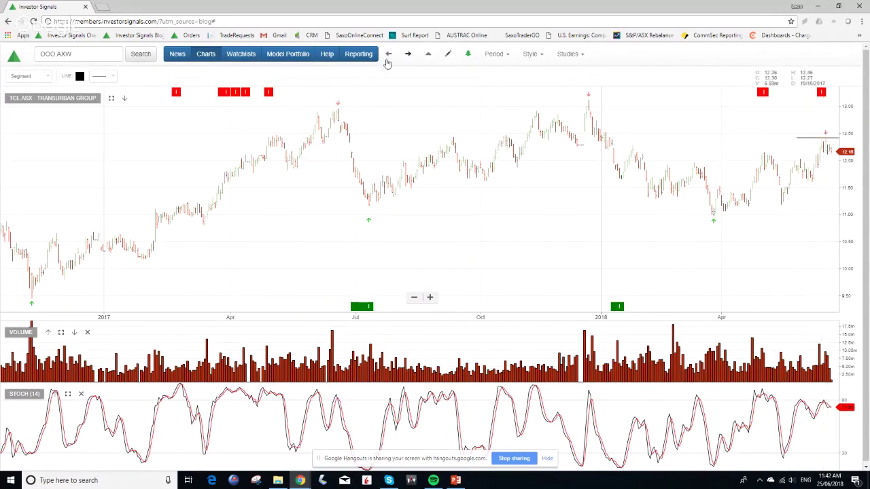
View the last chart, the ETFS S&P 500 High Yield Low Volatility ETF, and cycle from the list's start to Bluglass
{"action": "left_click", "coordinate": [409, 53]}
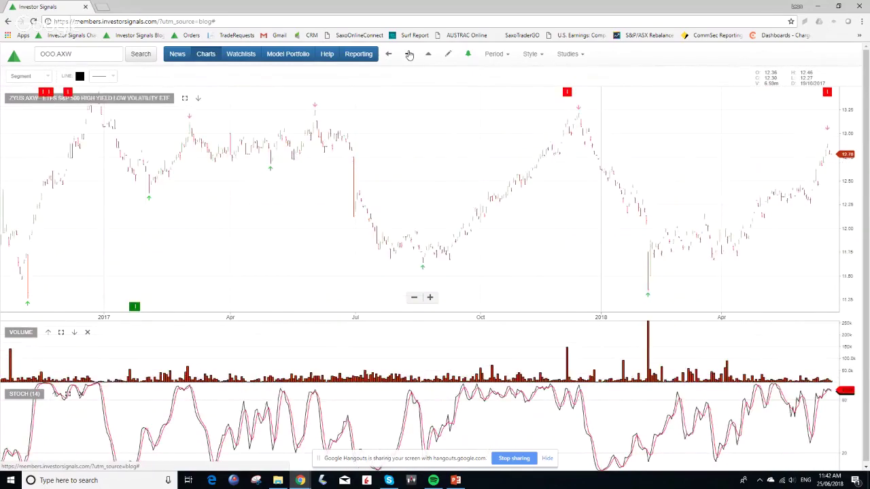
{"action": "left_click", "coordinate": [409, 53]}
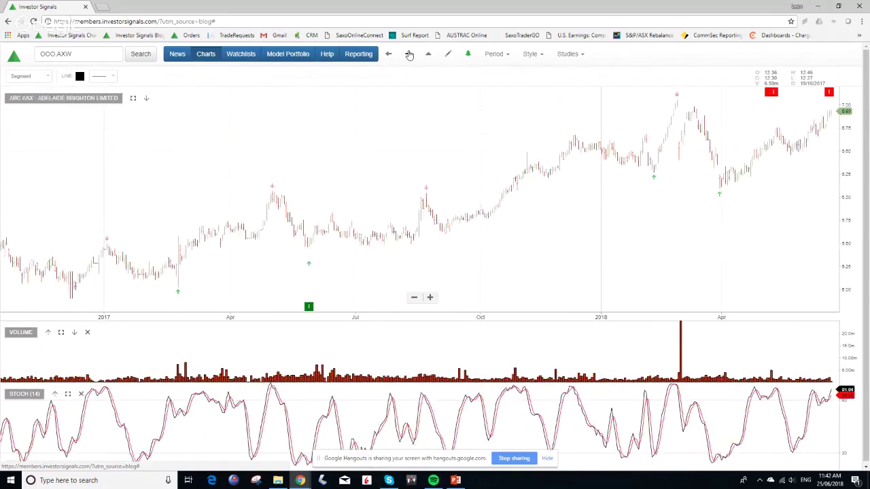
{"action": "left_click", "coordinate": [409, 53]}
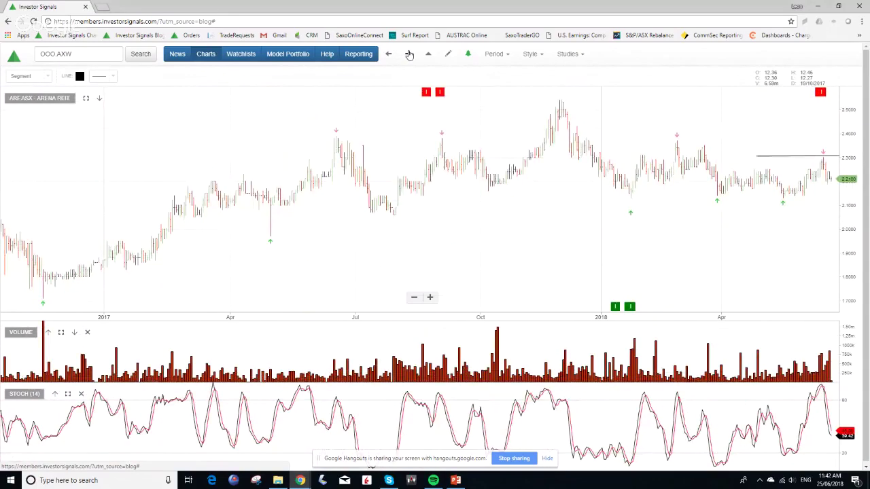
{"action": "left_click", "coordinate": [409, 54]}
{"action": "left_click", "coordinate": [409, 54]}
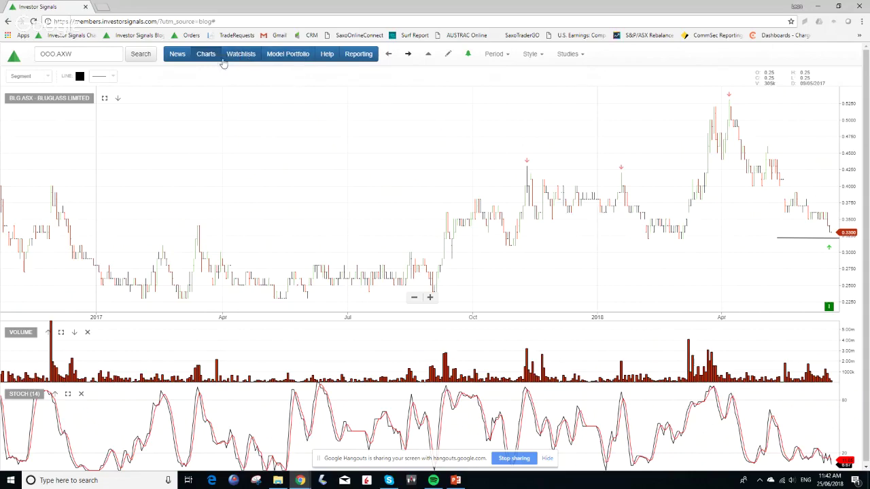
Open the ASX Top 20 model portfolio and sort its current holdings by % Change in ascending order
{"action": "left_click", "coordinate": [278, 58]}
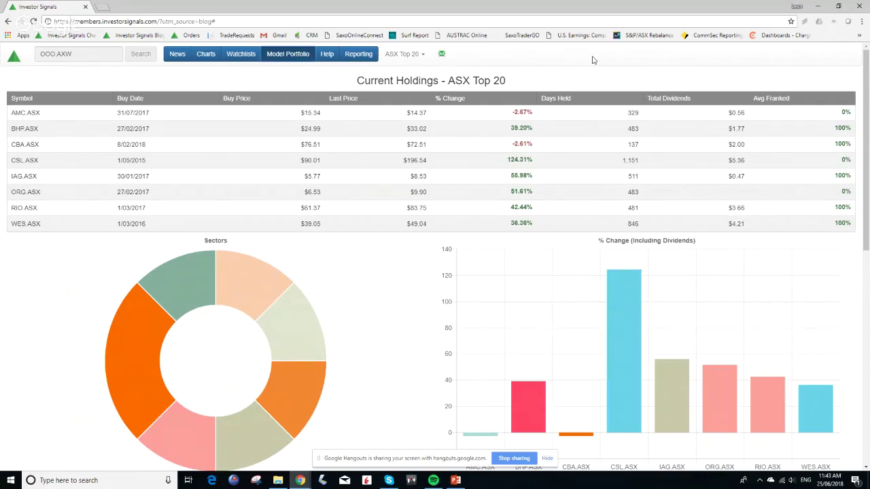
{"action": "left_click", "coordinate": [444, 102]}
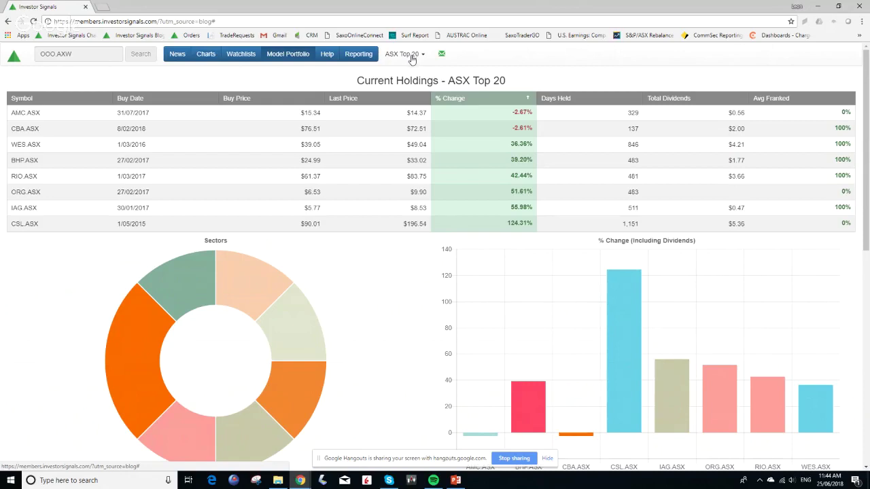
Examine the recent closed positions of the ASX Top 20 model portfolio
{"action": "scroll", "coordinate": [525, 304], "scroll_direction": "down", "scroll_amount": 5}
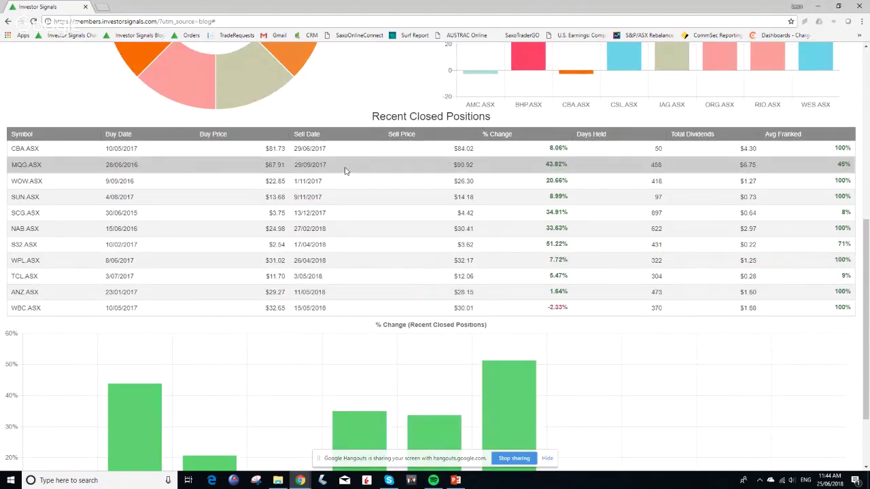
{"action": "left_click", "coordinate": [306, 134]}
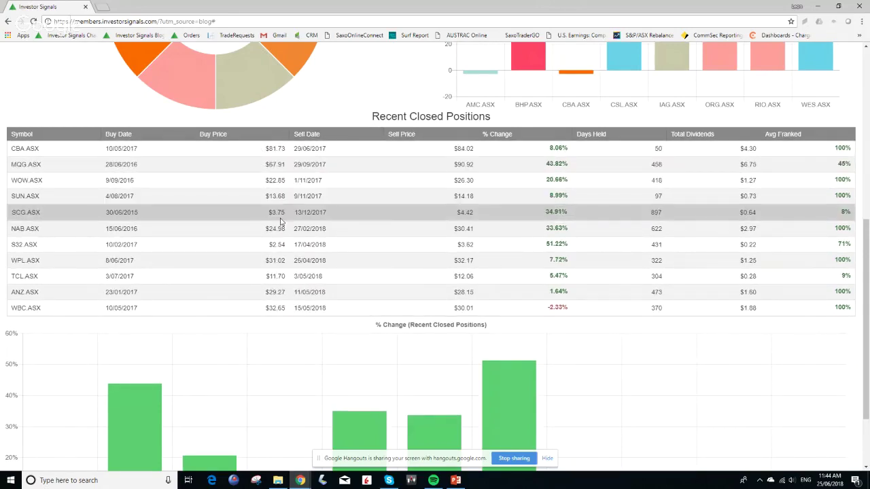
{"action": "scroll", "coordinate": [280, 221], "scroll_direction": "up", "scroll_amount": 10}
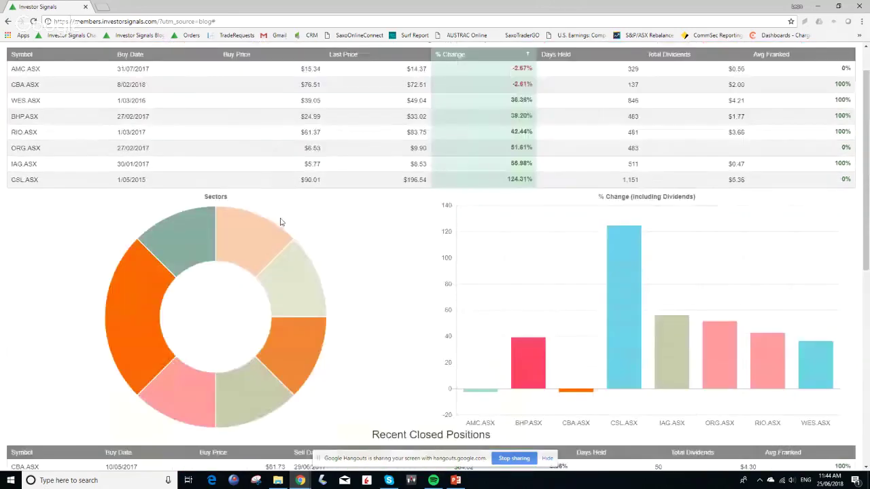
Open the ASX Top 50 model portfolio, sort its current holdings by % Change in ascending order, and look over its closed positions
{"action": "left_click", "coordinate": [406, 54]}
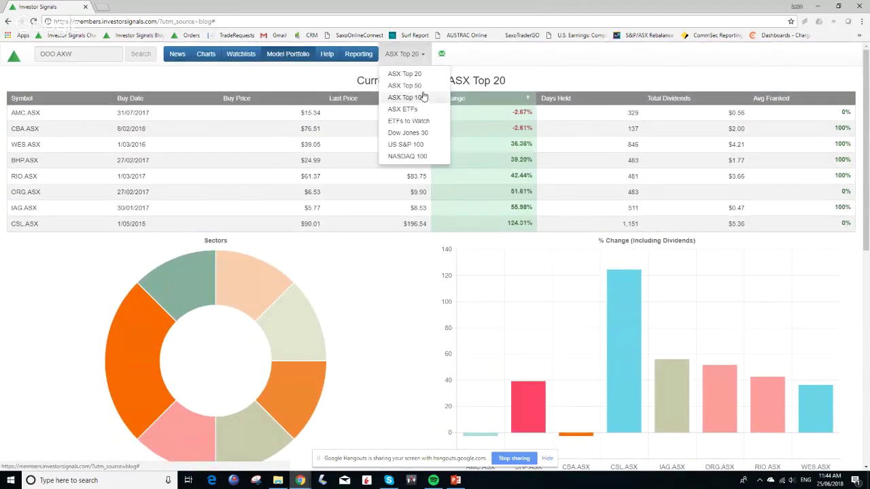
{"action": "left_click", "coordinate": [421, 87]}
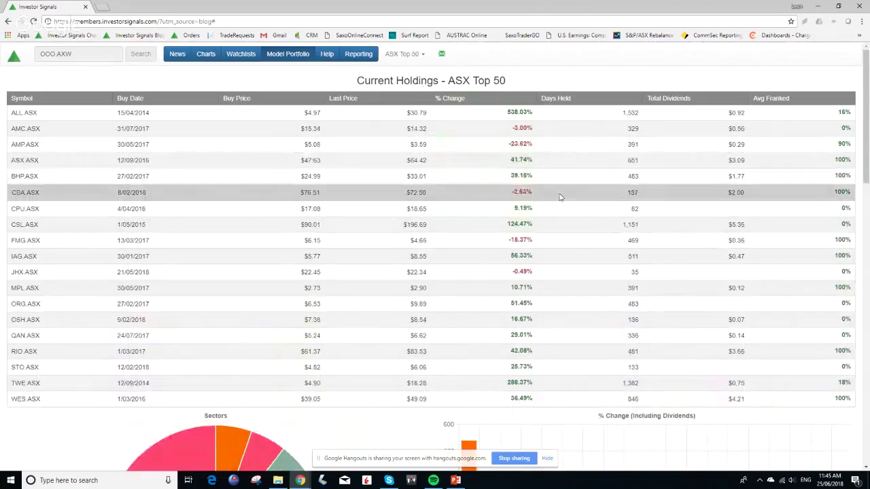
{"action": "left_click", "coordinate": [450, 99]}
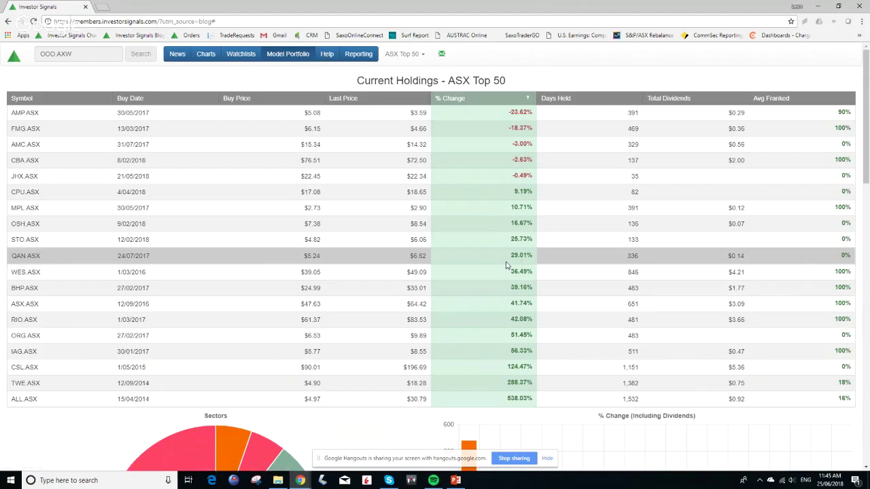
{"action": "scroll", "coordinate": [505, 279], "scroll_direction": "down", "scroll_amount": 8}
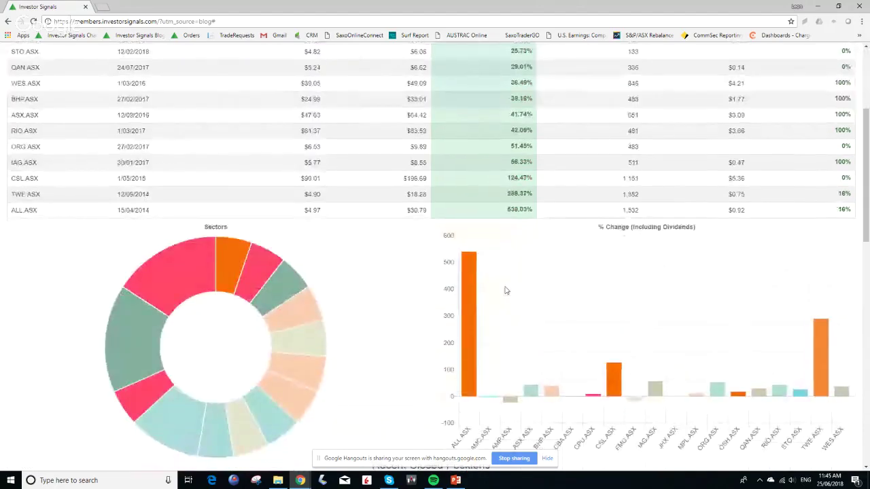
{"action": "scroll", "coordinate": [505, 289], "scroll_direction": "down", "scroll_amount": 1}
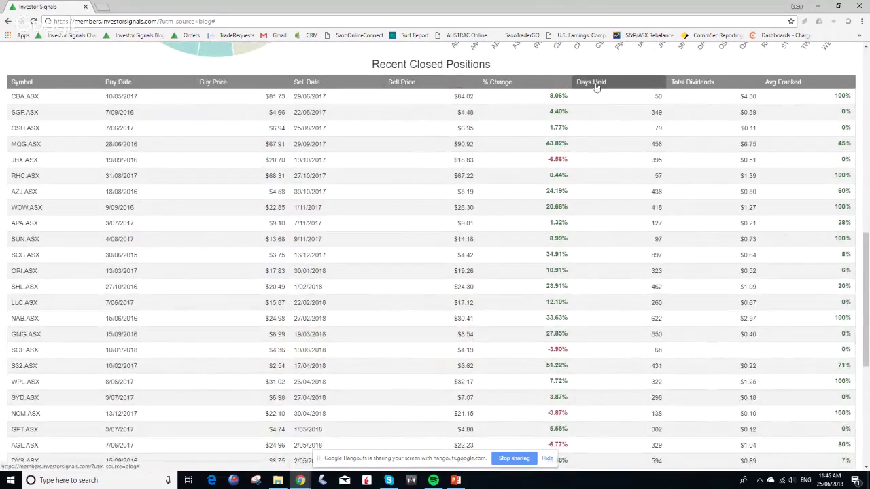
{"action": "scroll", "coordinate": [587, 85], "scroll_direction": "up", "scroll_amount": 10}
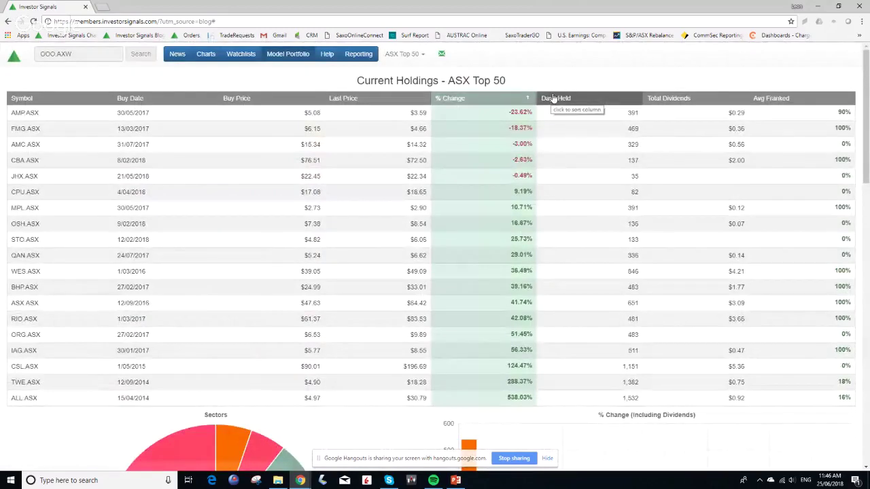
Sort the ASX Top 50 current holdings by Days Held ascending and the recent closed positions by Sell Date descending
{"action": "left_click", "coordinate": [563, 100]}
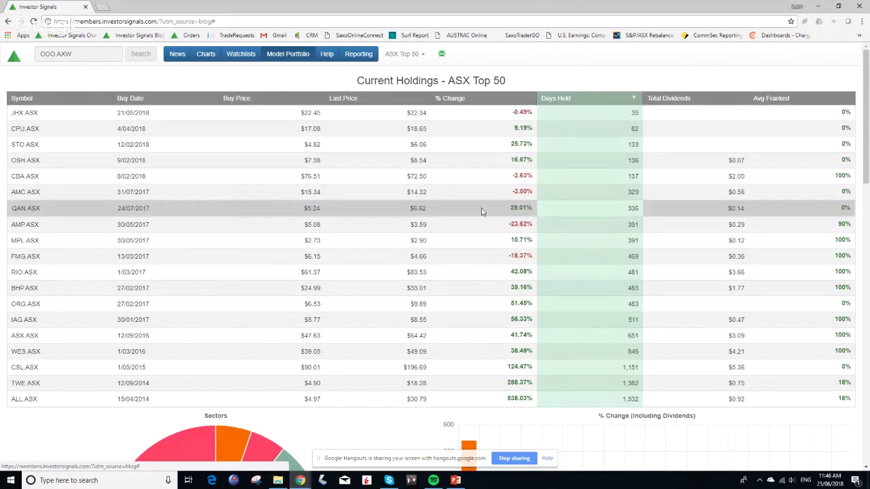
{"action": "scroll", "coordinate": [480, 214], "scroll_direction": "down", "scroll_amount": 7}
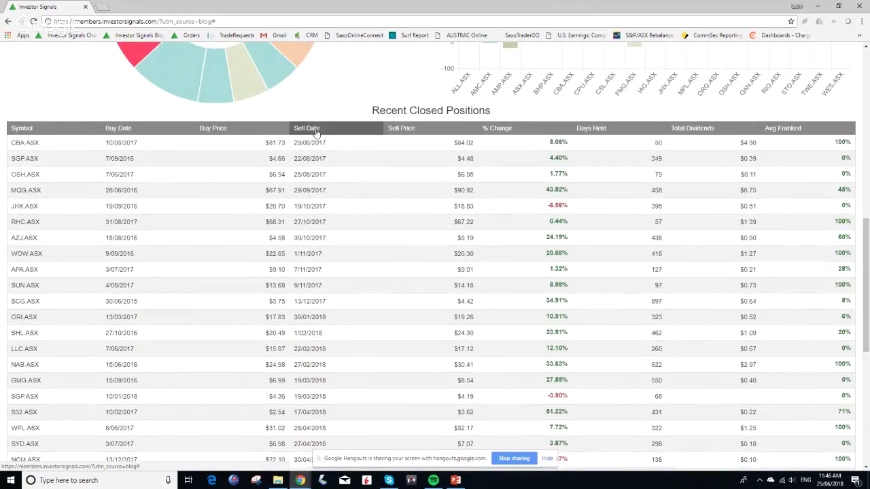
{"action": "left_click", "coordinate": [315, 129]}
{"action": "left_click", "coordinate": [315, 129]}
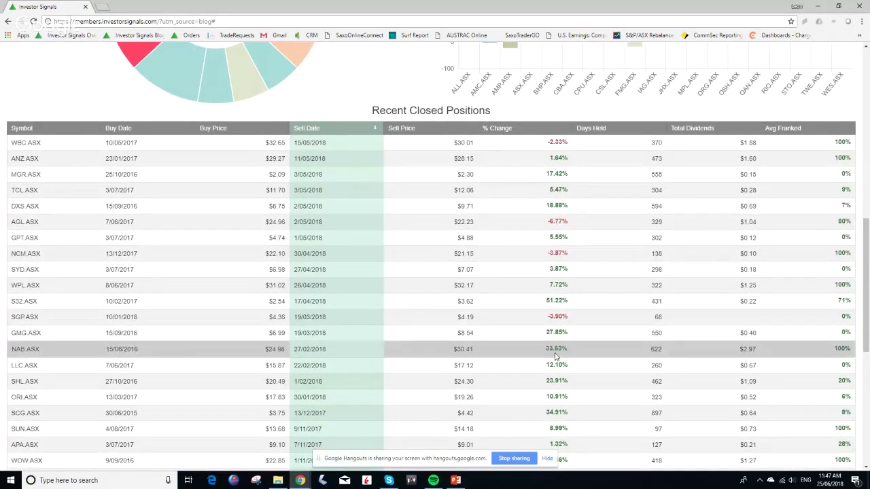
Open the ASX Top 100 model portfolio and sort its current holdings by Days Held in ascending order
{"action": "scroll", "coordinate": [371, 204], "scroll_direction": "up", "scroll_amount": 3}
{"action": "scroll", "coordinate": [373, 197], "scroll_direction": "up", "scroll_amount": 5}
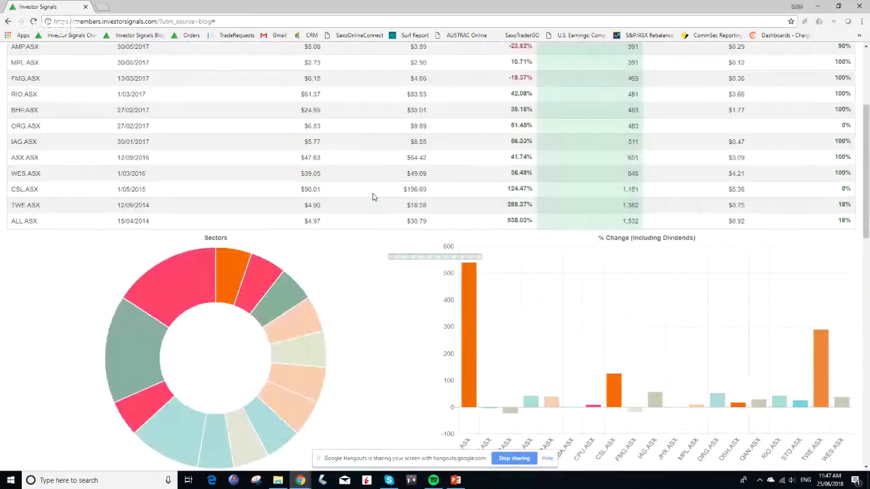
{"action": "left_click", "coordinate": [405, 54]}
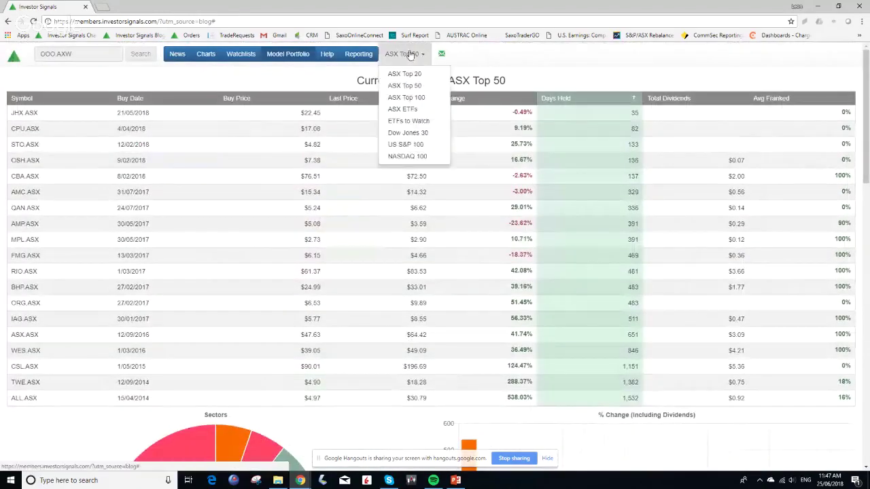
{"action": "left_click", "coordinate": [423, 97]}
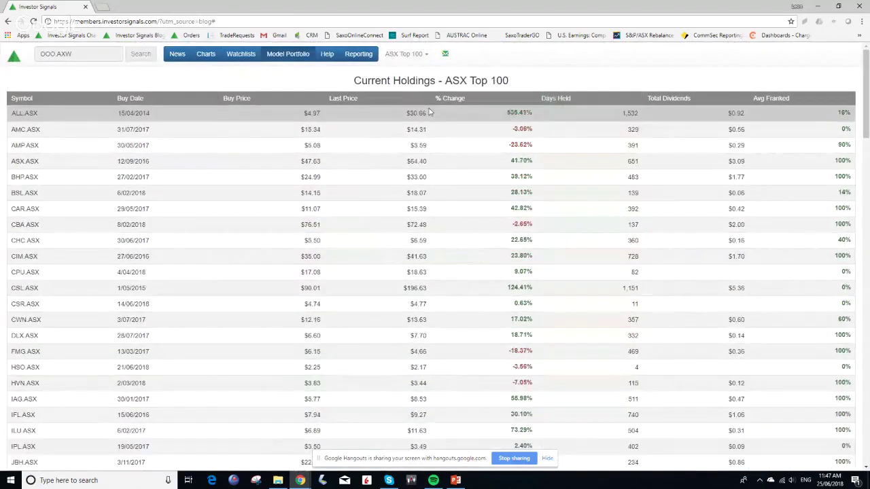
{"action": "left_click", "coordinate": [557, 99]}
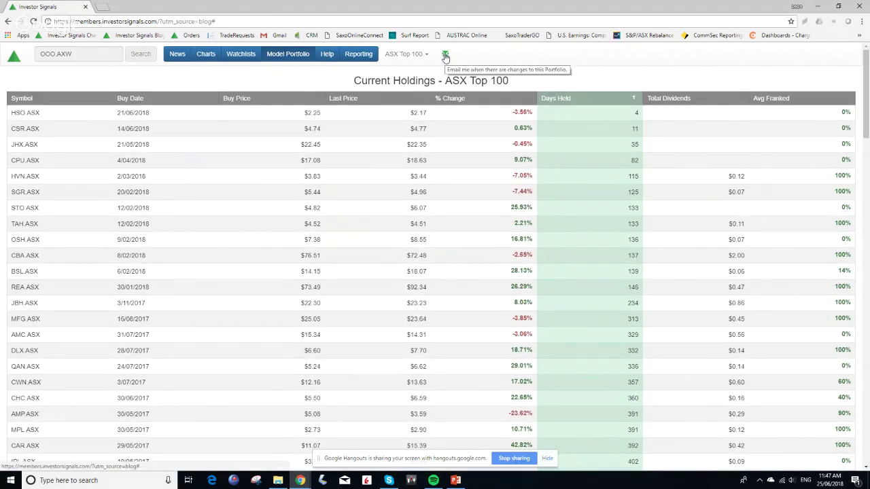
Switch the ASX Top 100 portfolio's email change alerts off and back on, and sort its current holdings by % Change ascending
{"action": "left_click", "coordinate": [445, 55]}
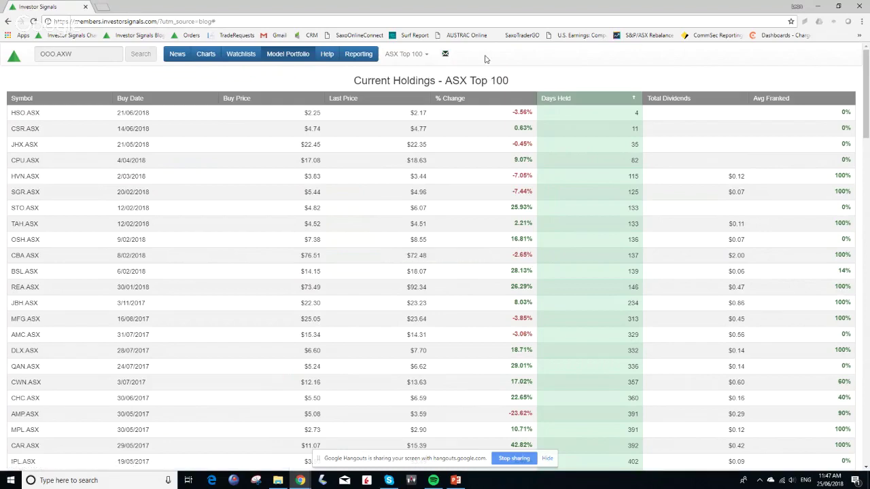
{"action": "left_click", "coordinate": [446, 55]}
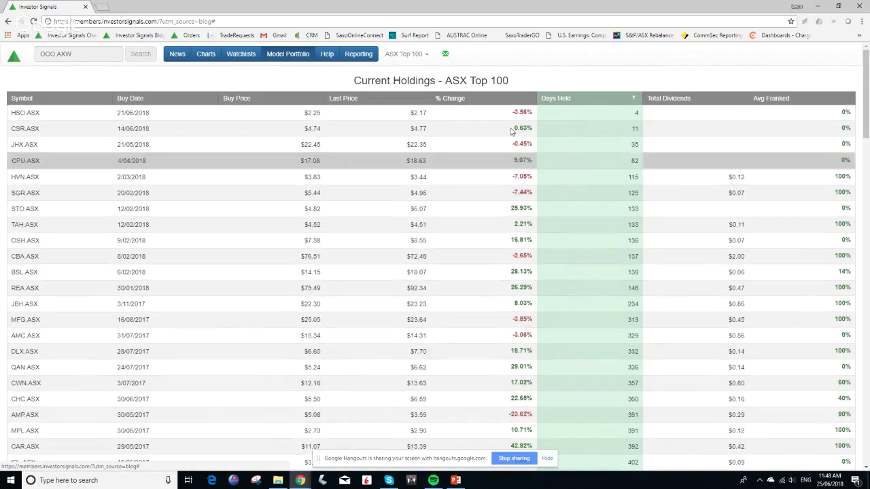
{"action": "left_click", "coordinate": [455, 99]}
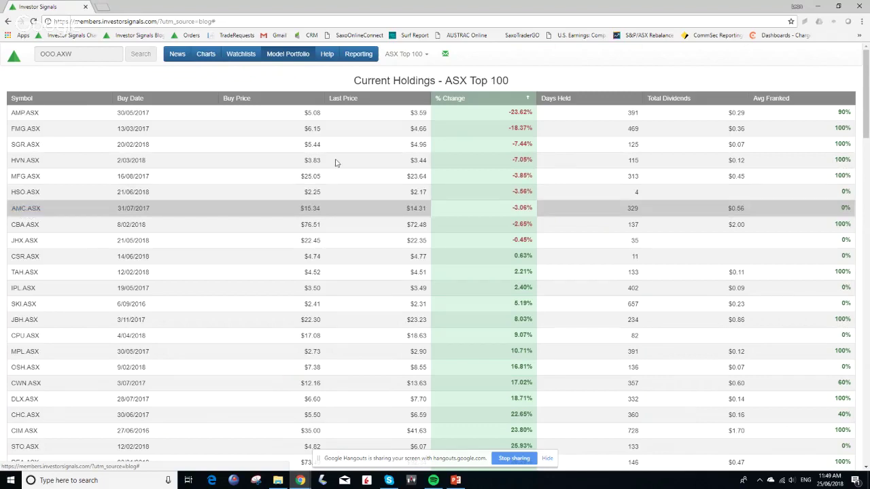
Open the ASX ETFs model portfolio and sort its current holdings by Days Held in ascending order
{"action": "left_click", "coordinate": [415, 55]}
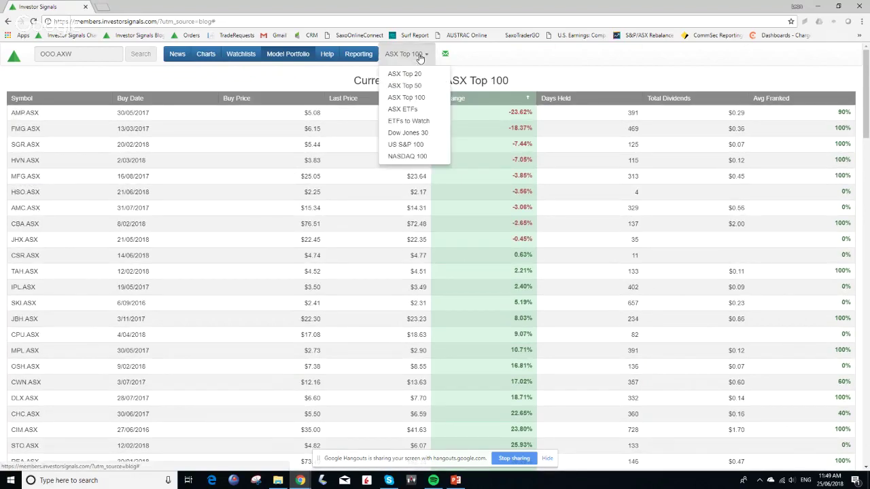
{"action": "left_click", "coordinate": [422, 111]}
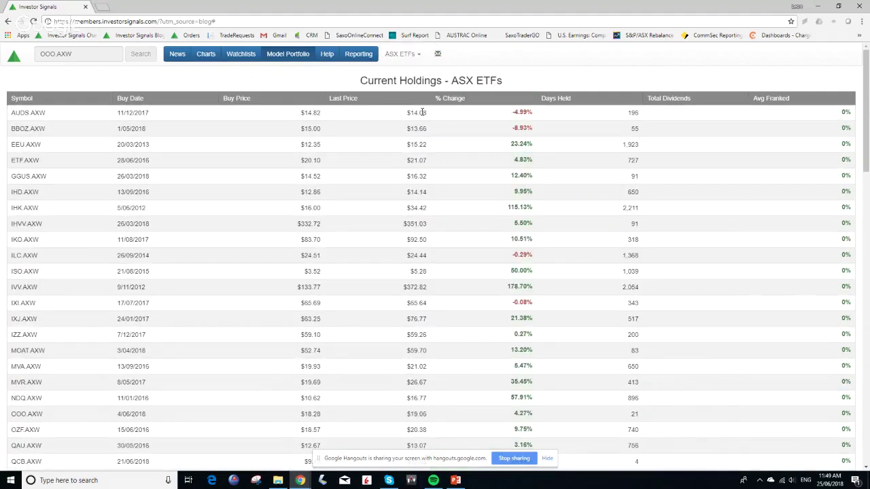
{"action": "left_click", "coordinate": [550, 100]}
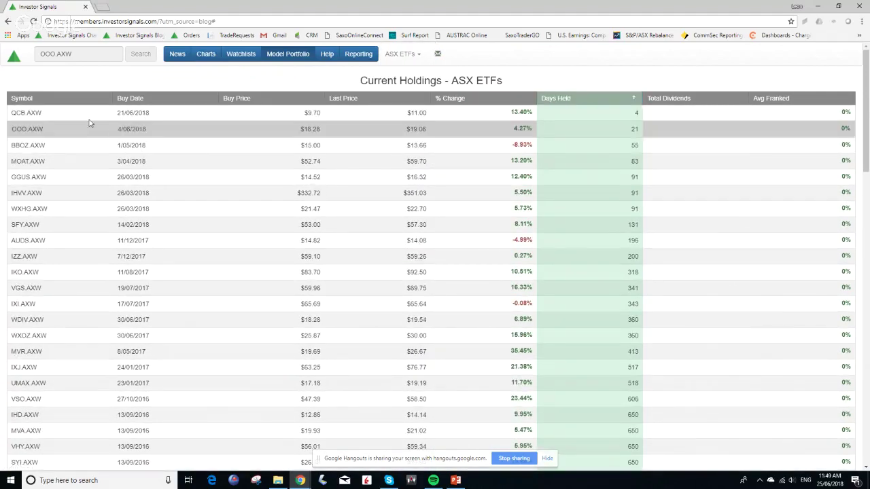
View the charts of the two most recently bought ETF holdings, QCB.AXW and OOO.AXW
{"action": "left_click", "coordinate": [24, 116]}
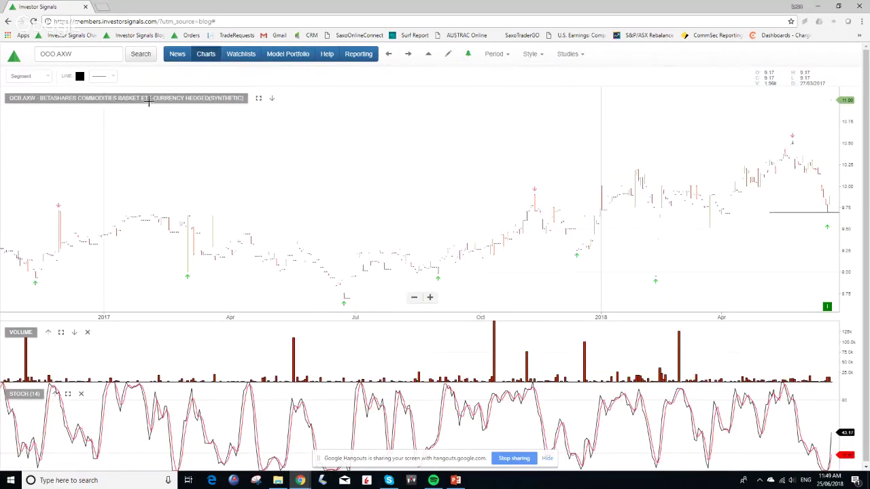
{"action": "left_click", "coordinate": [287, 54]}
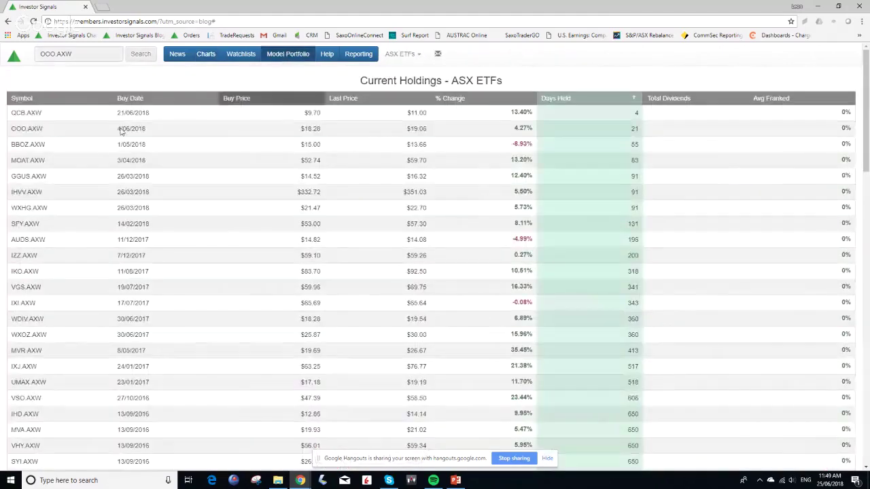
{"action": "left_click", "coordinate": [23, 128]}
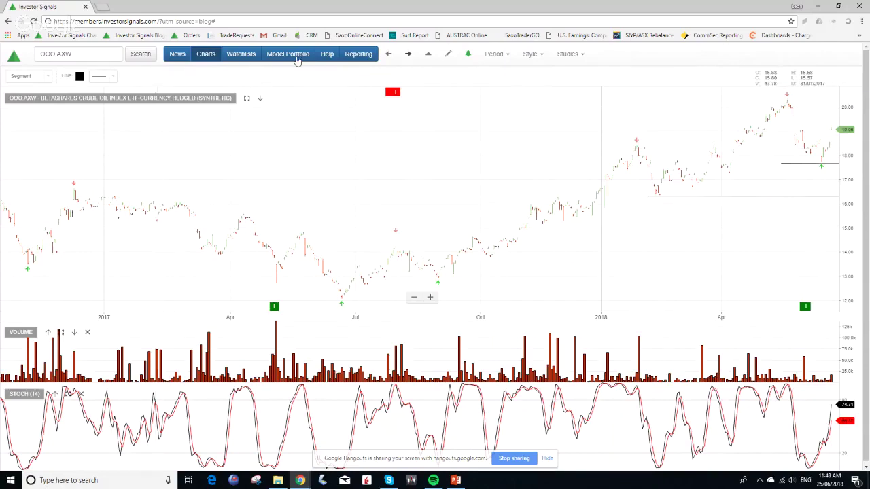
Open the S&P ASX 100 watchlist and sort it by % change in ascending order
{"action": "left_click", "coordinate": [246, 54]}
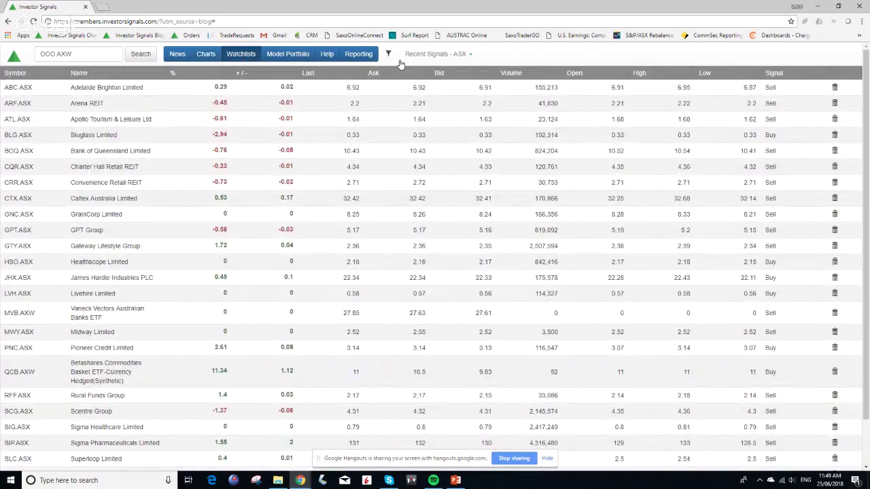
{"action": "left_click", "coordinate": [454, 54]}
{"action": "left_click", "coordinate": [445, 133]}
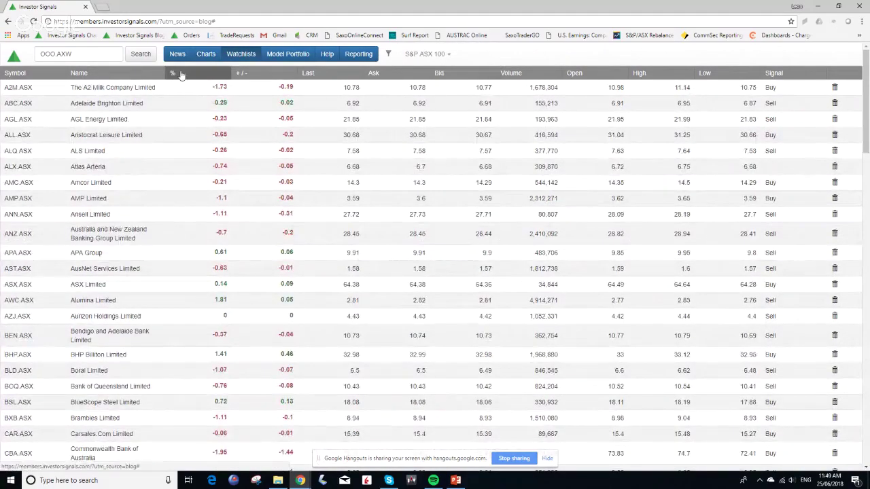
{"action": "left_click", "coordinate": [172, 74]}
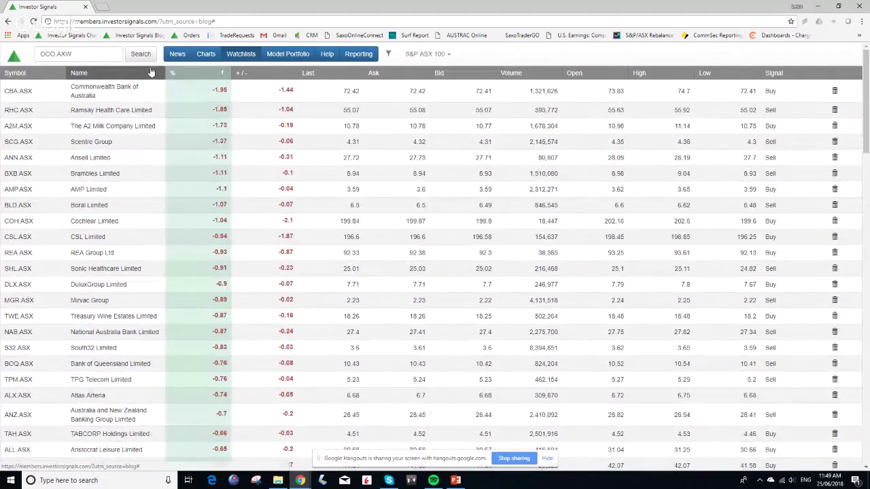
Review the charts of the watchlist's biggest decliners: Commonwealth Bank of Australia, Ramsay Health Care, The A2 Milk Company and Scentre Group
{"action": "left_click", "coordinate": [12, 93]}
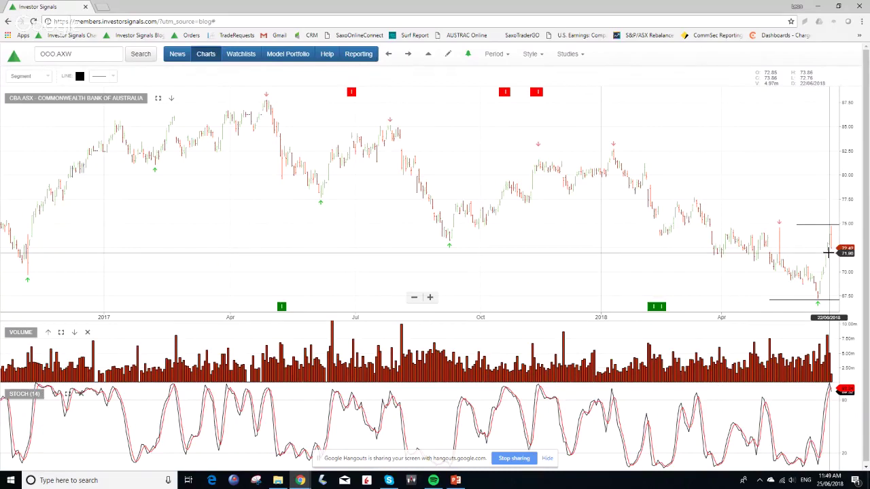
{"action": "mouse_move", "coordinate": [828, 224]}
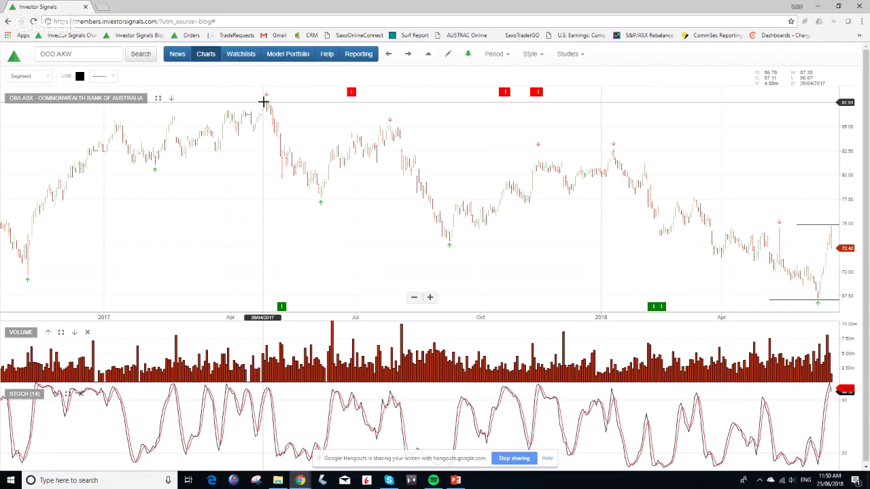
{"action": "left_click", "coordinate": [409, 56]}
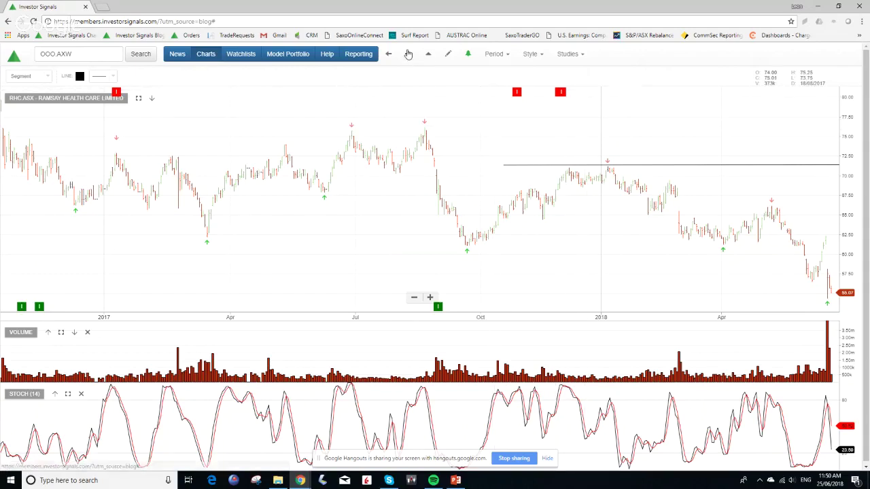
{"action": "left_click", "coordinate": [408, 54]}
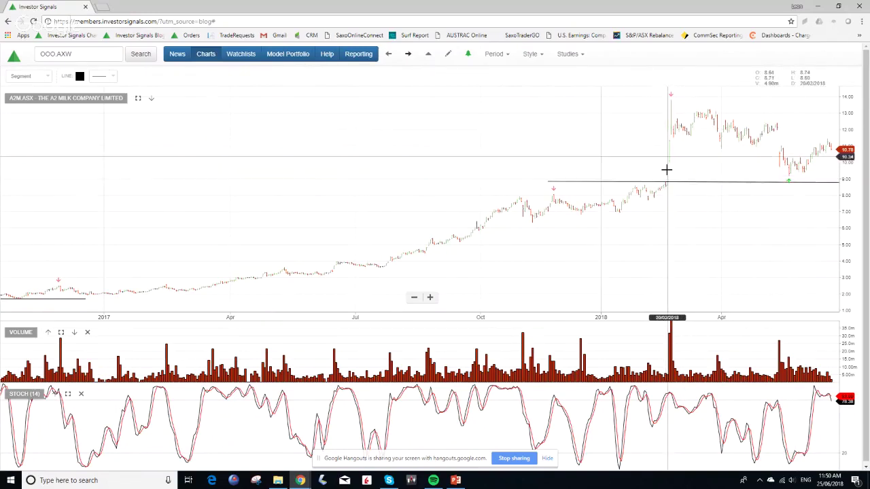
{"action": "left_click", "coordinate": [835, 179]}
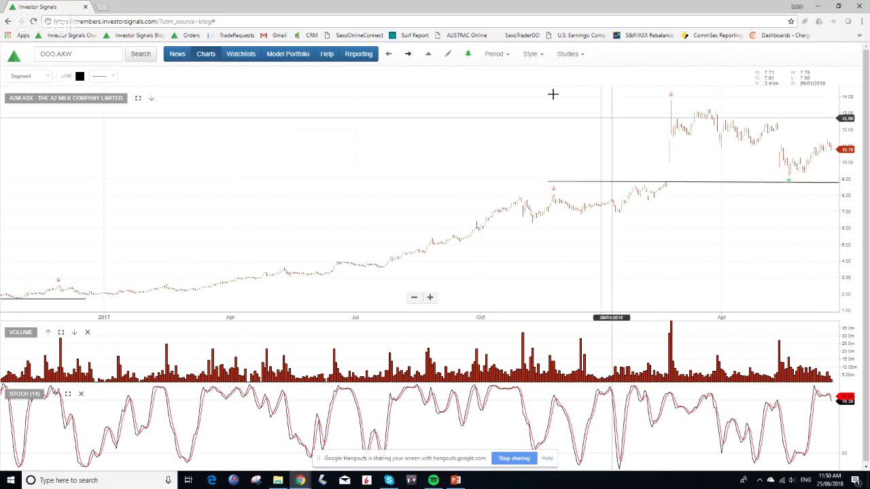
{"action": "left_click", "coordinate": [410, 54]}
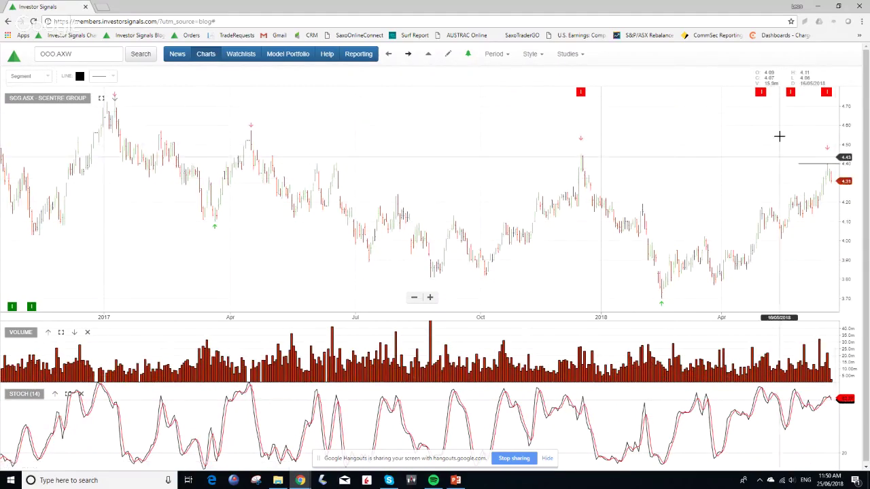
{"action": "left_click", "coordinate": [424, 55]}
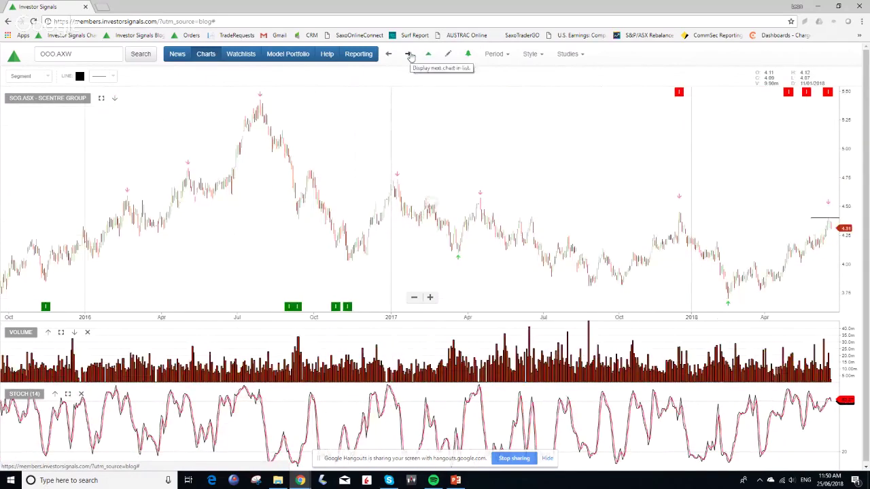
Review the next S&P ASX 100 watchlist charts: Ansell, Brambles, AMP and Boral, checking Ansell's horizontal level near its recent high
{"action": "left_click", "coordinate": [409, 54]}
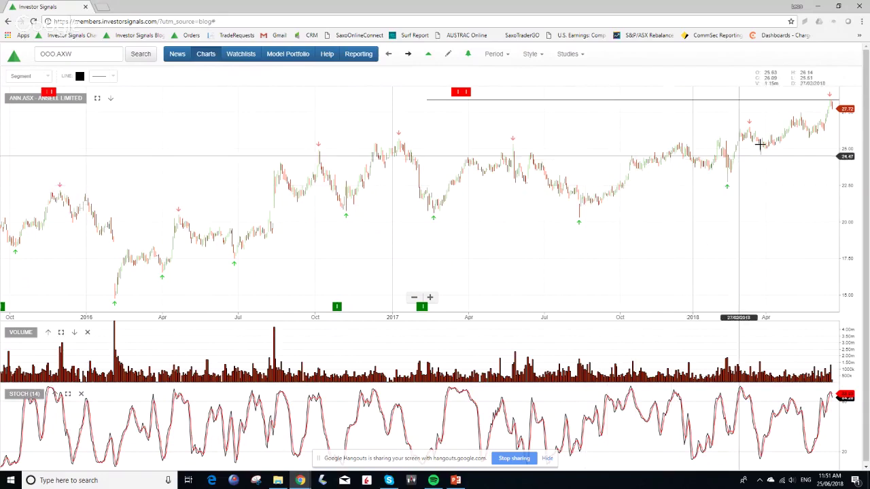
{"action": "left_click", "coordinate": [829, 100]}
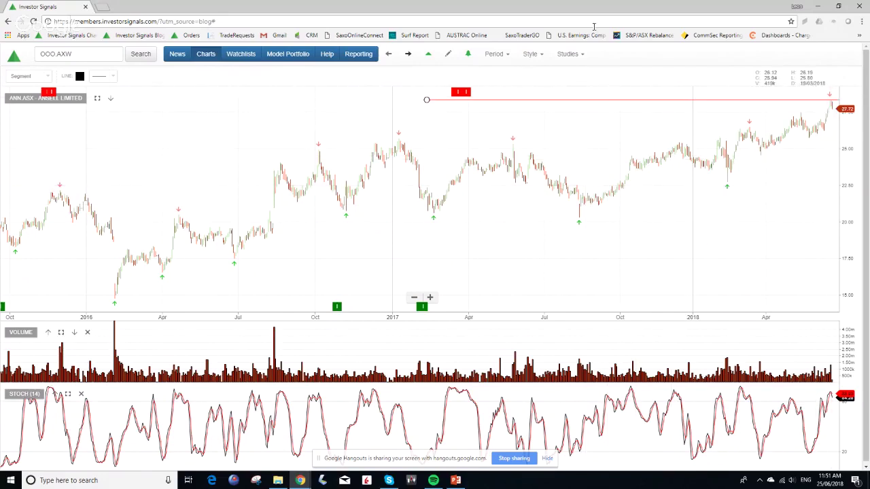
{"action": "left_click", "coordinate": [408, 55]}
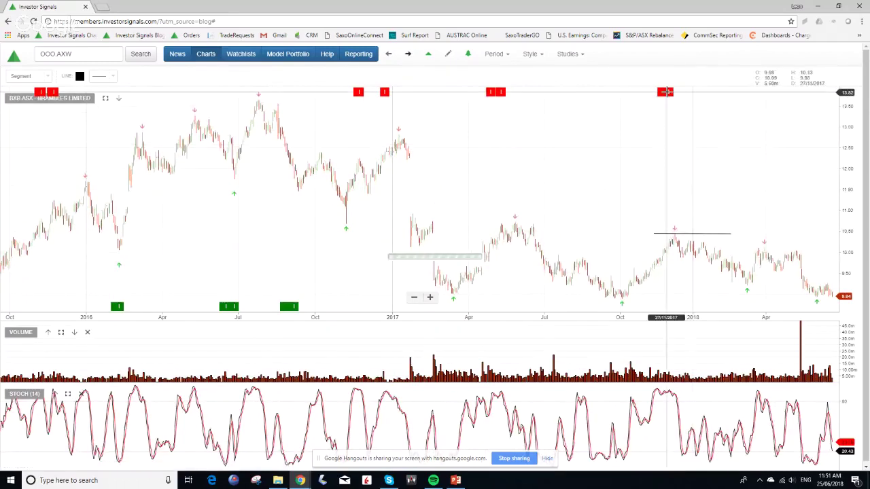
{"action": "left_click", "coordinate": [407, 53]}
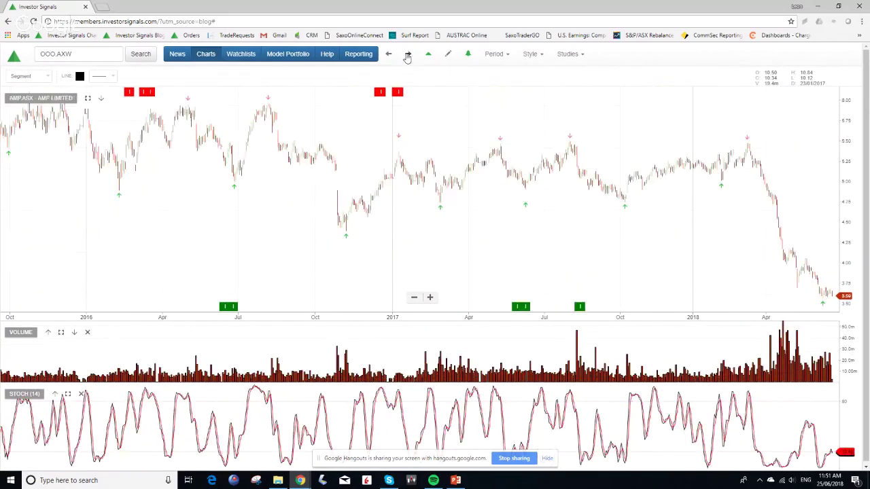
{"action": "left_click", "coordinate": [408, 56]}
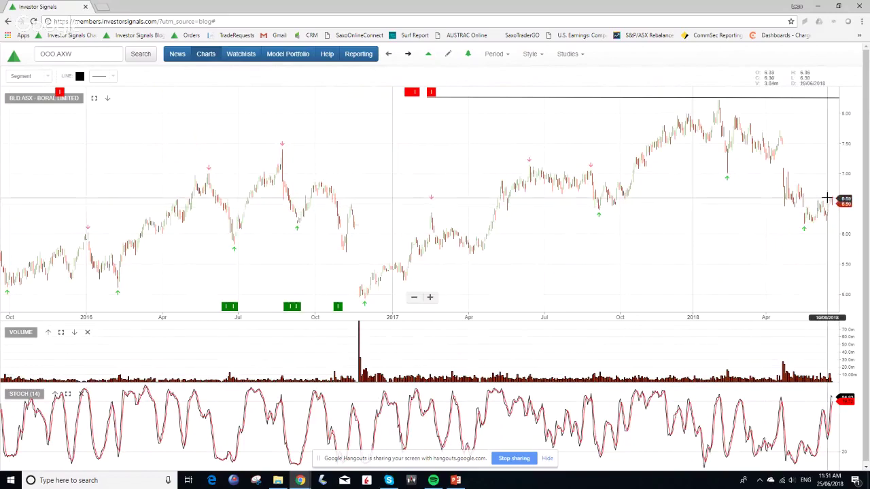
Continue through the watchlist charts of Cochlear, CSL, REA Group and Sonic Healthcare, checking Sonic's horizontal line at its recent high
{"action": "left_click", "coordinate": [408, 53]}
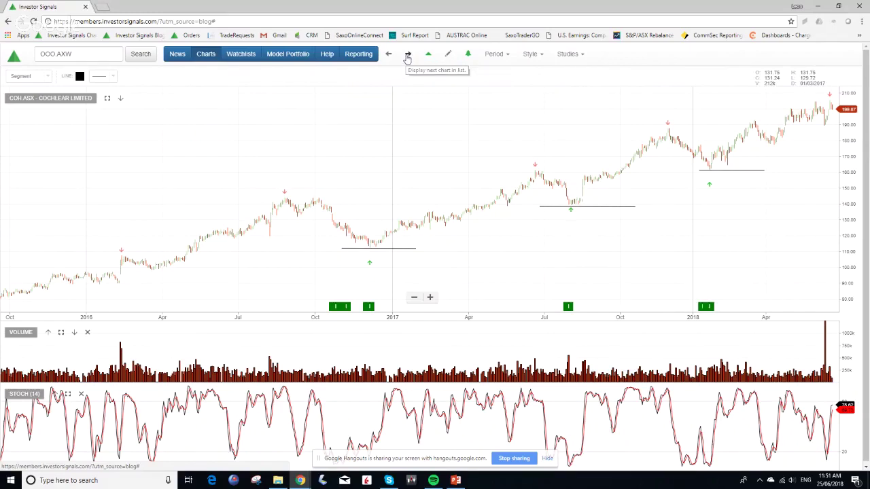
{"action": "left_click", "coordinate": [410, 55]}
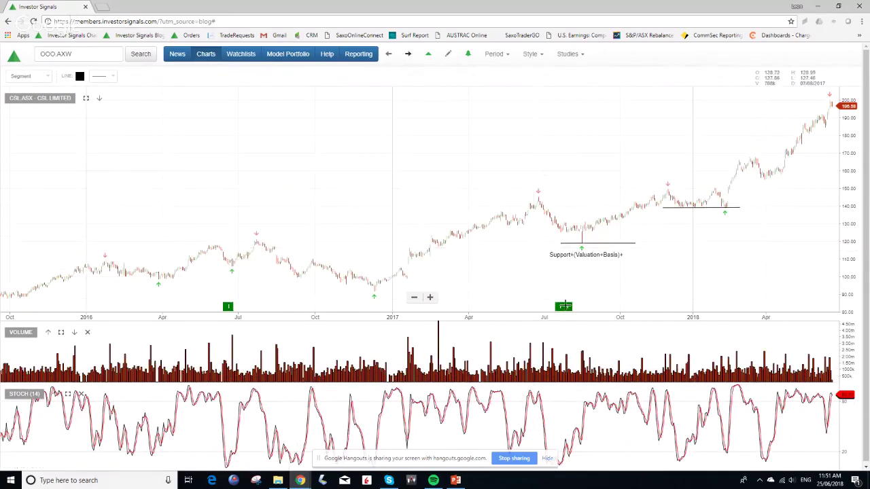
{"action": "left_click", "coordinate": [408, 59]}
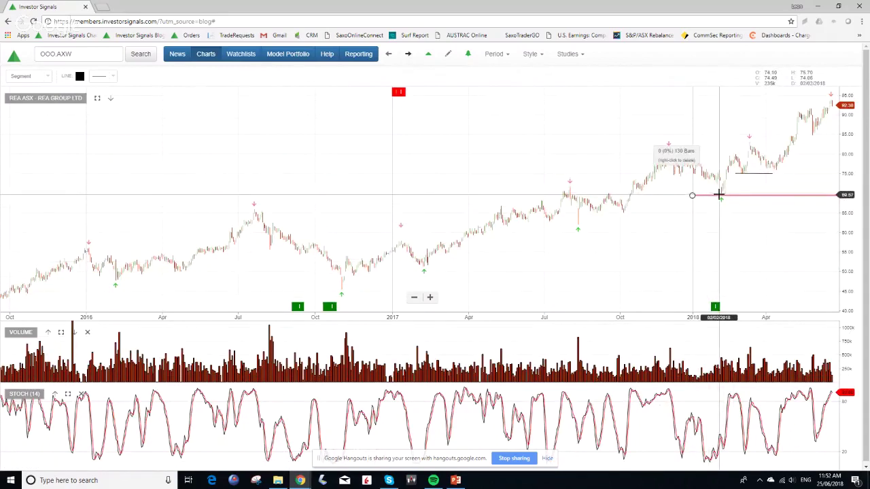
{"action": "left_click", "coordinate": [408, 55]}
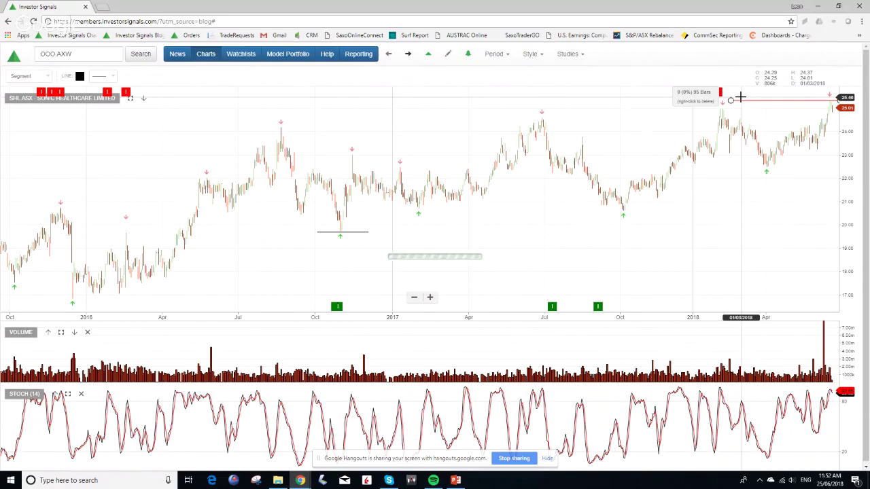
{"action": "left_click", "coordinate": [740, 97]}
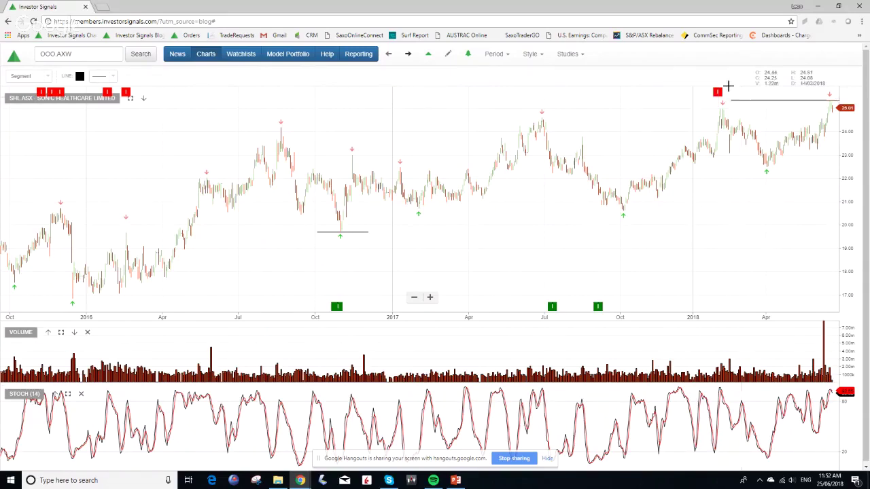
View the DuluxGroup and Mirvac Group charts, checking DuluxGroup's horizontal support line under the latest low
{"action": "left_click", "coordinate": [408, 56]}
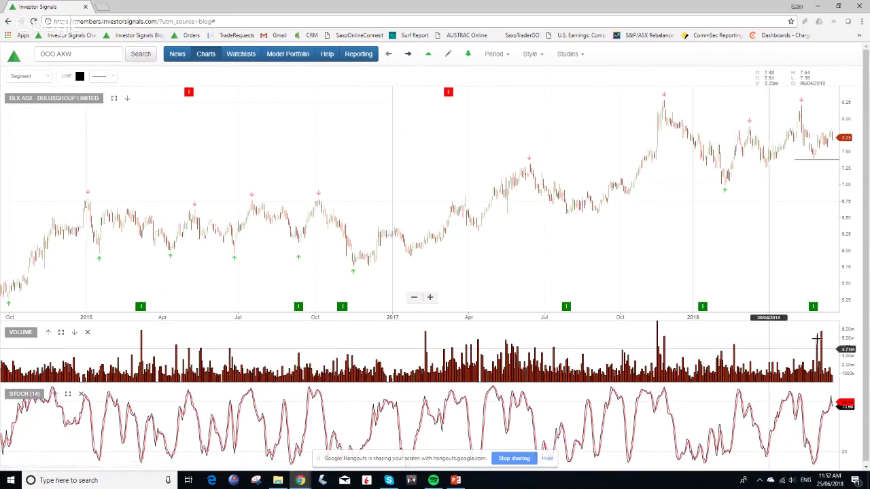
{"action": "left_click_drag", "start_coordinate": [815, 155], "coordinate": [812, 160]}
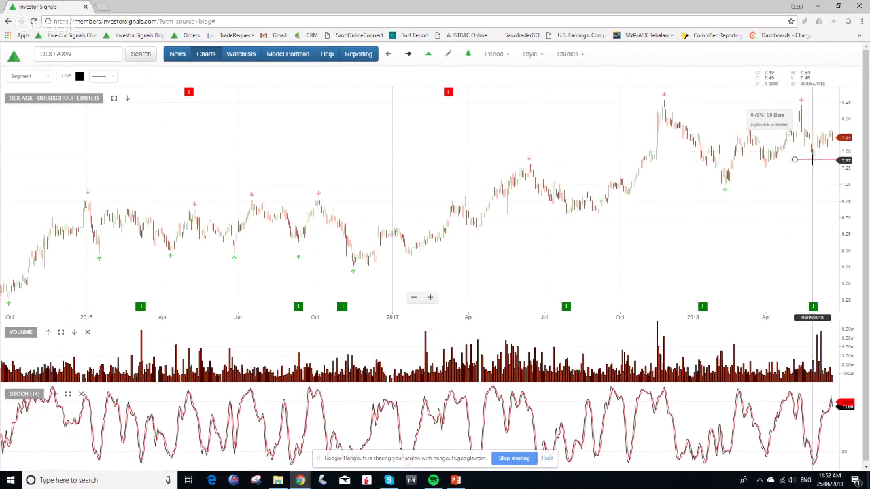
{"action": "left_click", "coordinate": [408, 54]}
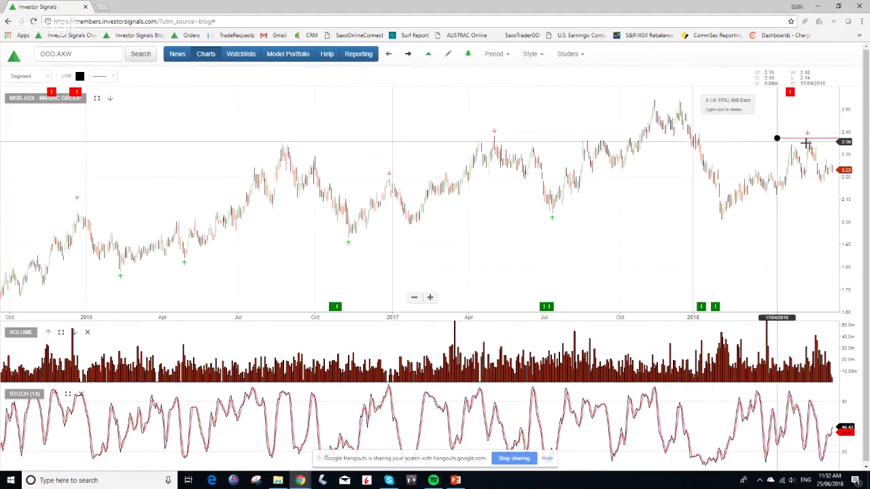
Examine Treasury Wine Estates' May 2018 price gap and subsequent rebound up close, along with its price history back to 2014
{"action": "left_click", "coordinate": [408, 55]}
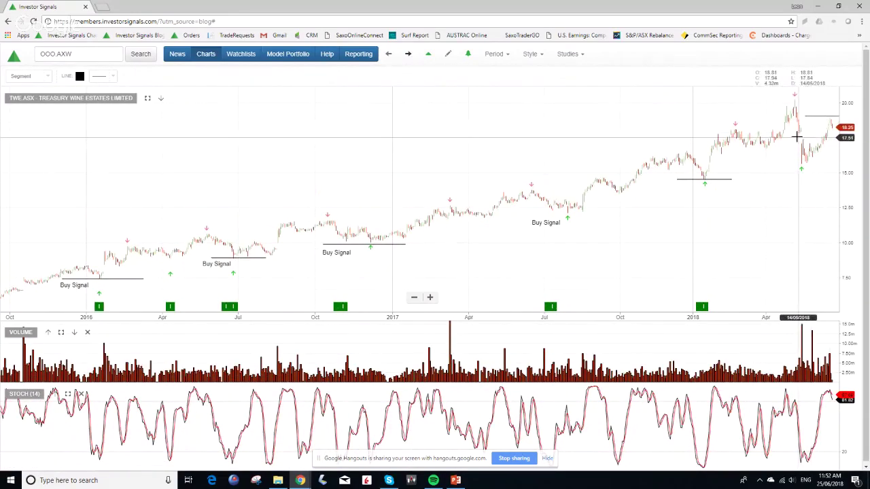
{"action": "scroll", "coordinate": [796, 137], "scroll_direction": "up", "scroll_amount": 5}
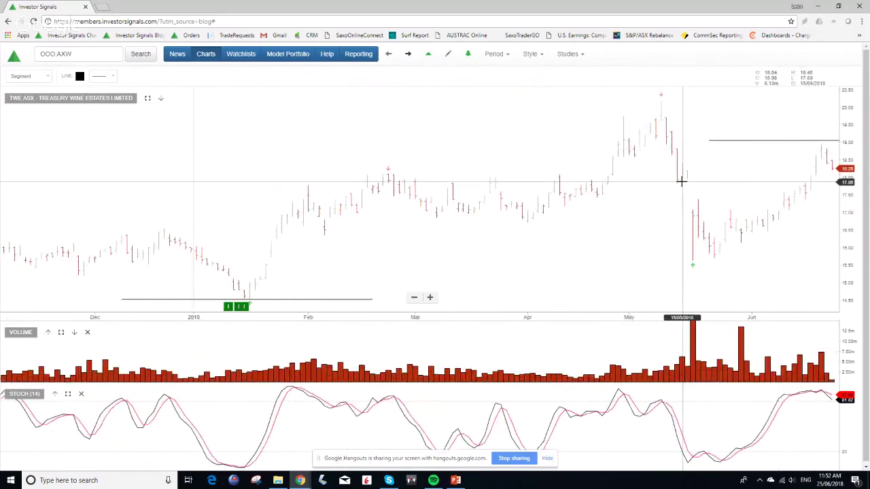
{"action": "scroll", "coordinate": [681, 181], "scroll_direction": "up", "scroll_amount": 2}
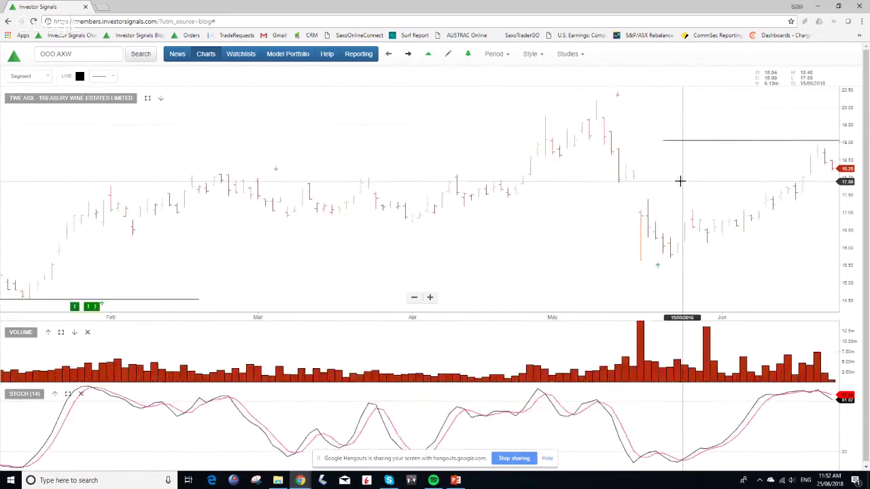
{"action": "scroll", "coordinate": [775, 184], "scroll_direction": "up", "scroll_amount": 2}
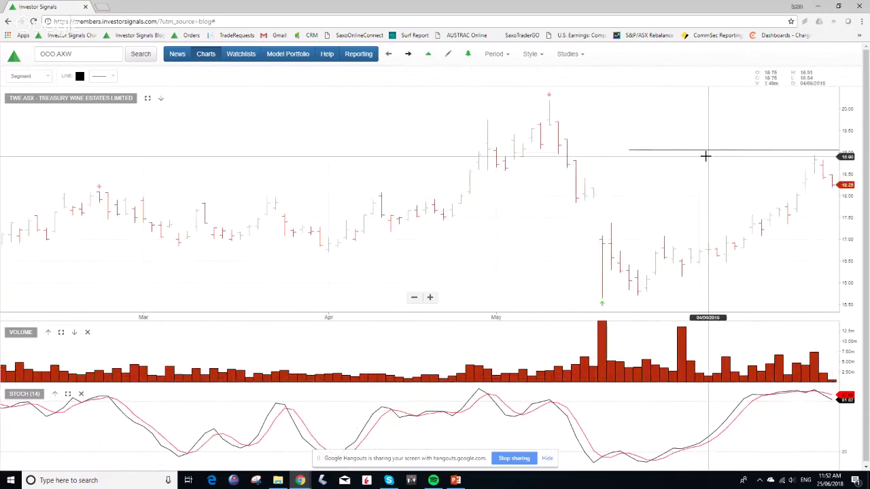
{"action": "scroll", "coordinate": [707, 157], "scroll_direction": "down", "scroll_amount": 8}
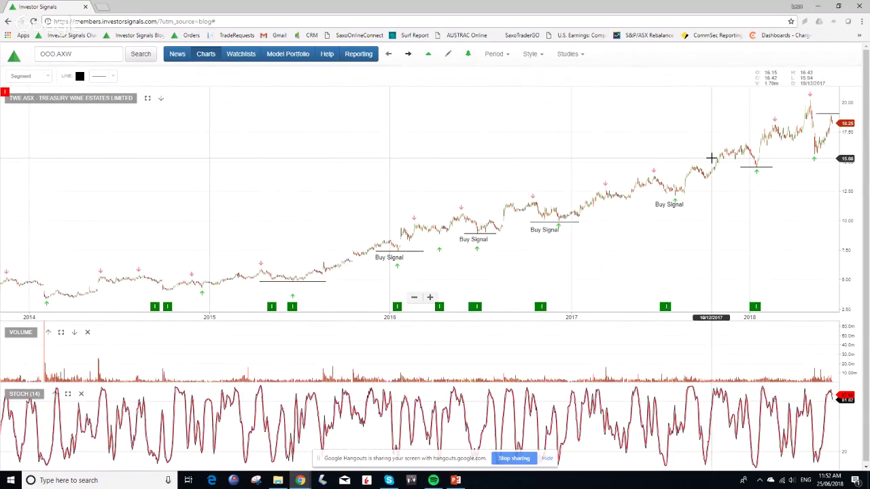
Review the charts of National Australia Bank, South32, Bank of Queensland and TPG Telecom, looking closer at National Australia Bank's recent price action
{"action": "left_click", "coordinate": [407, 54]}
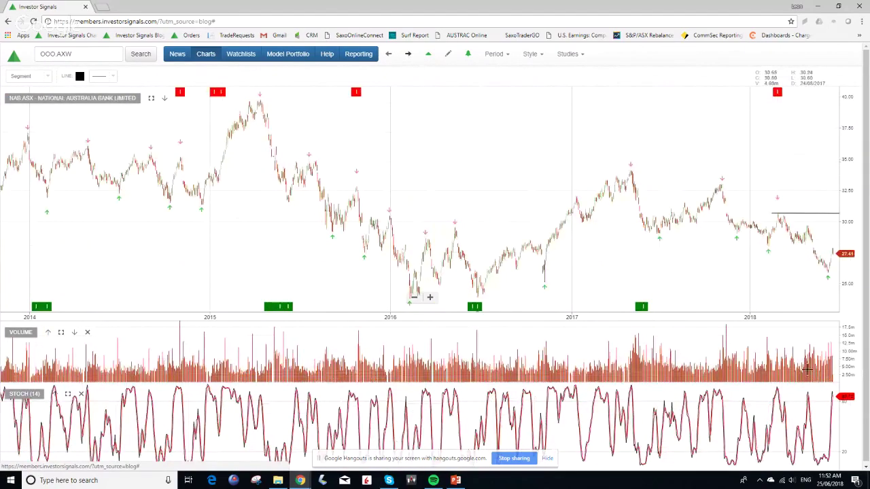
{"action": "scroll", "coordinate": [827, 279], "scroll_direction": "up", "scroll_amount": 5}
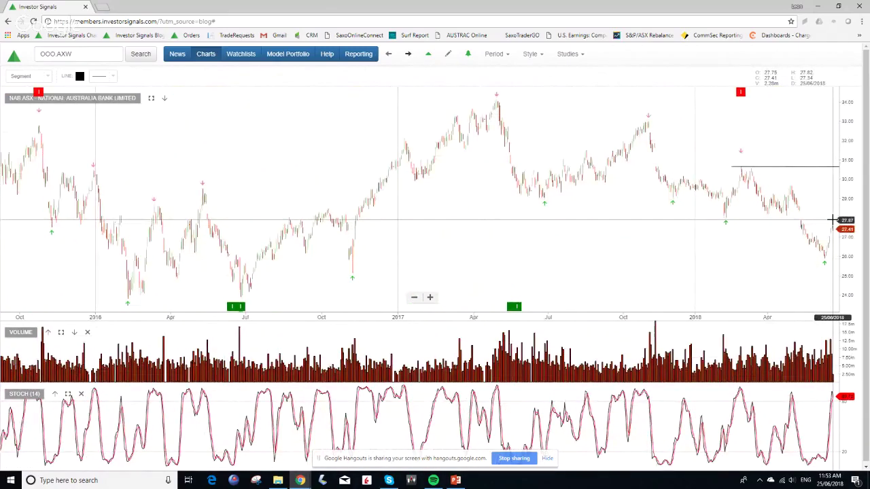
{"action": "left_click", "coordinate": [408, 53]}
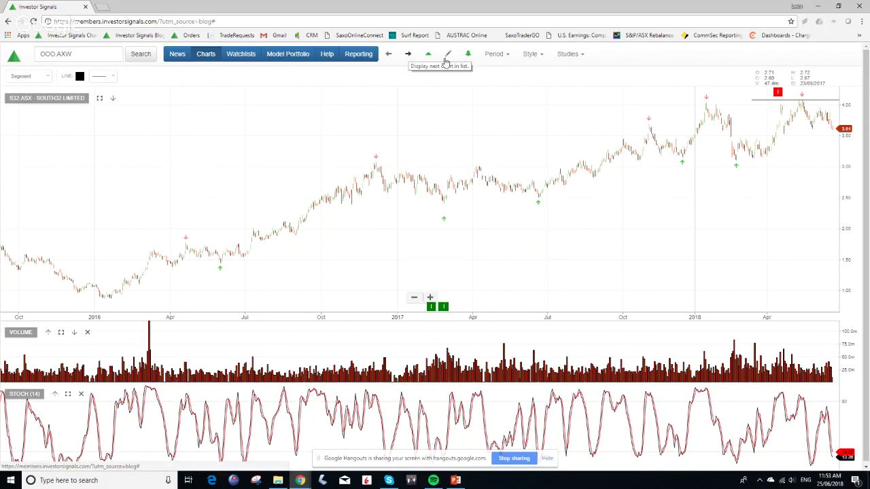
{"action": "left_click", "coordinate": [408, 54]}
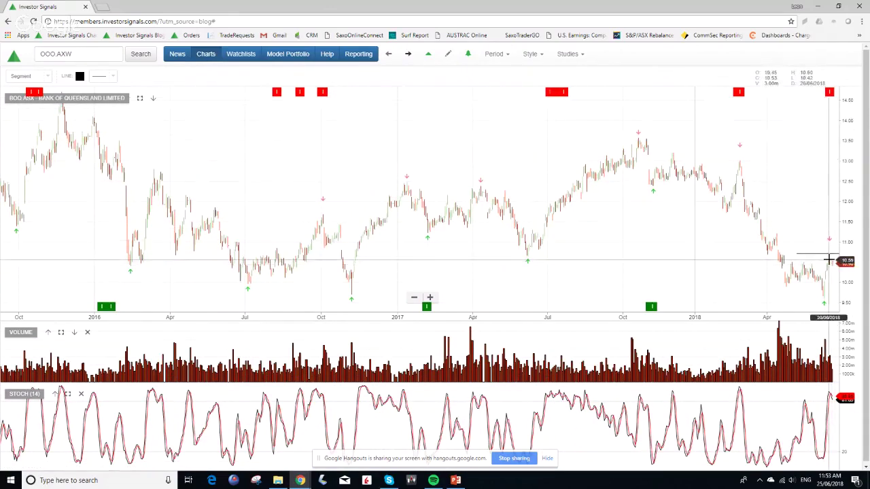
{"action": "left_click", "coordinate": [408, 53]}
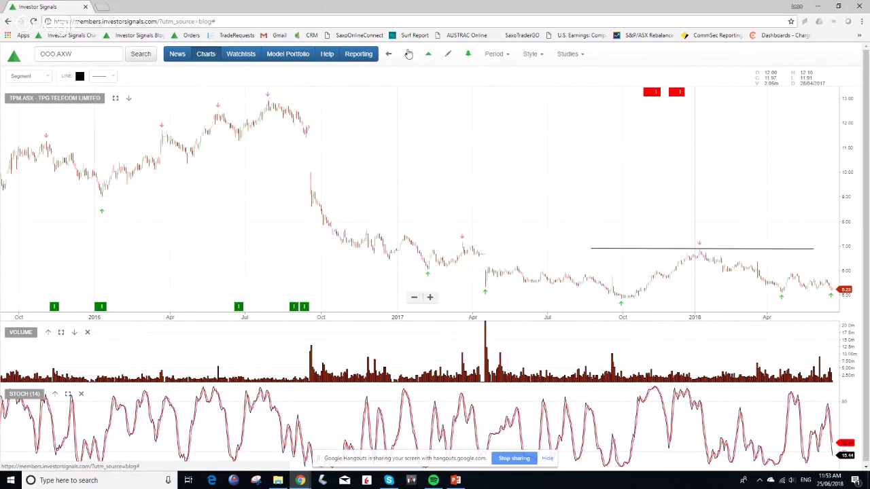
Open the Australia and New Zealand Banking Group chart and examine its price action from late 2016 to June 2018
{"action": "left_click", "coordinate": [409, 55]}
{"action": "left_click", "coordinate": [409, 55]}
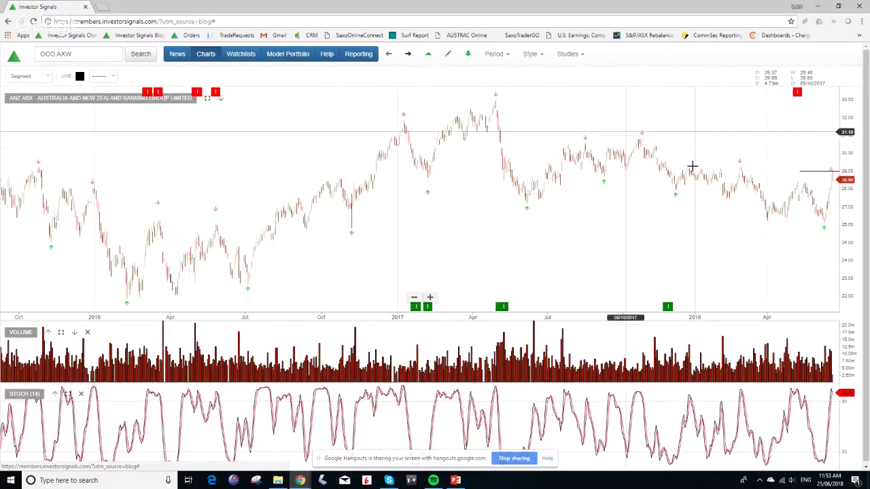
{"action": "scroll", "coordinate": [789, 181], "scroll_direction": "up", "scroll_amount": 3}
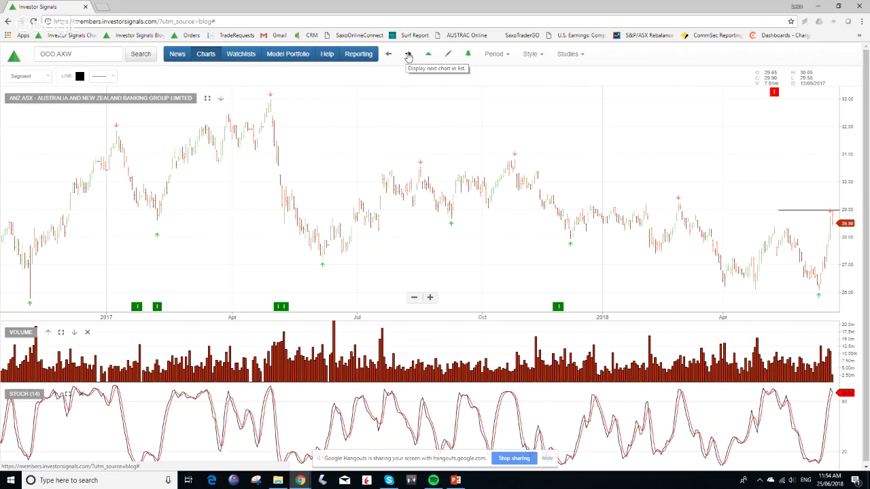
Review the watchlist charts of Tabcorp Holdings, Aristocrat Leisure, CIMIC Group and AusNet Services
{"action": "left_click", "coordinate": [408, 55]}
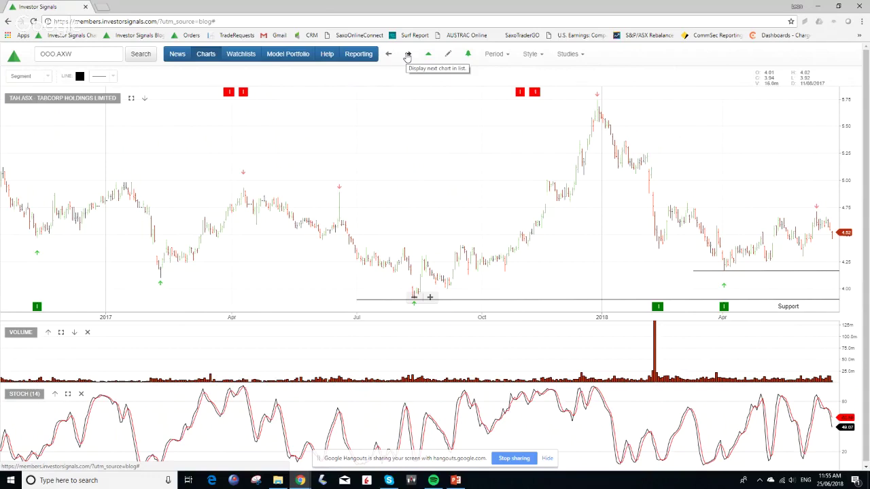
{"action": "left_click", "coordinate": [408, 55]}
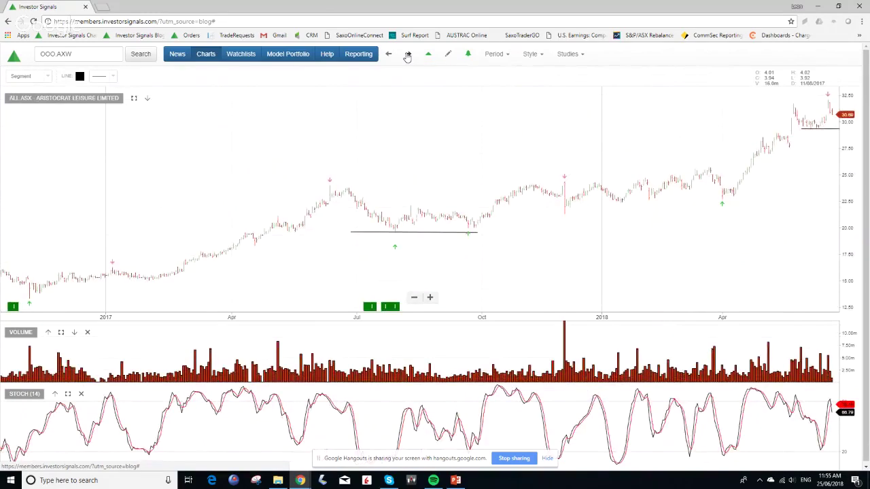
{"action": "left_click", "coordinate": [408, 56]}
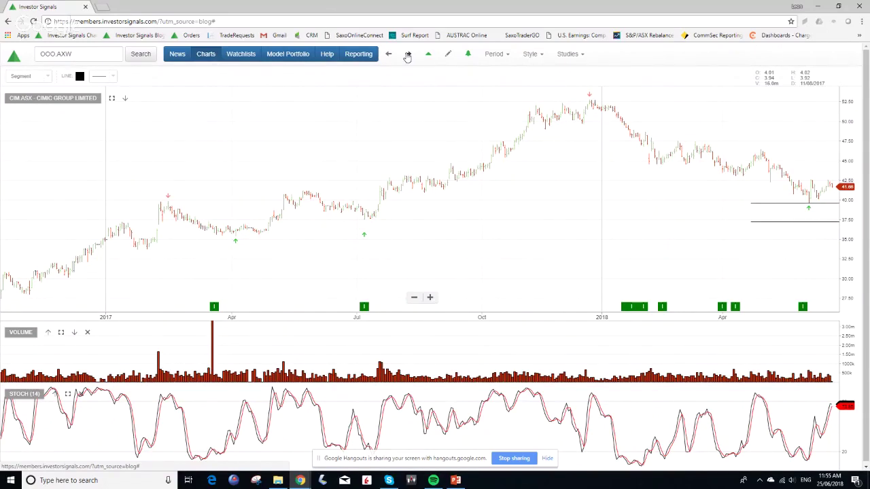
{"action": "left_click", "coordinate": [408, 55]}
{"action": "left_click", "coordinate": [408, 55]}
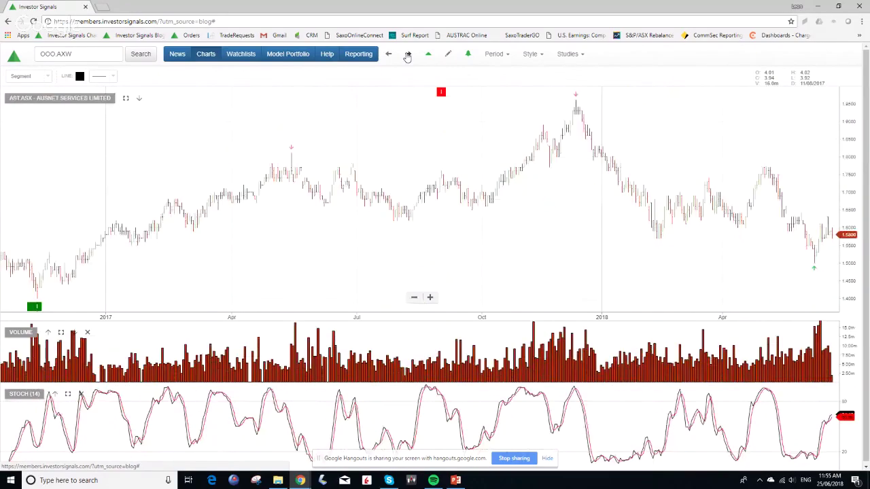
Review the watchlist charts of GPT Group, Incitec Pivot, Magellan Financial Group, Stockland, Westpac Banking Corporation and Xero
{"action": "left_click", "coordinate": [408, 56]}
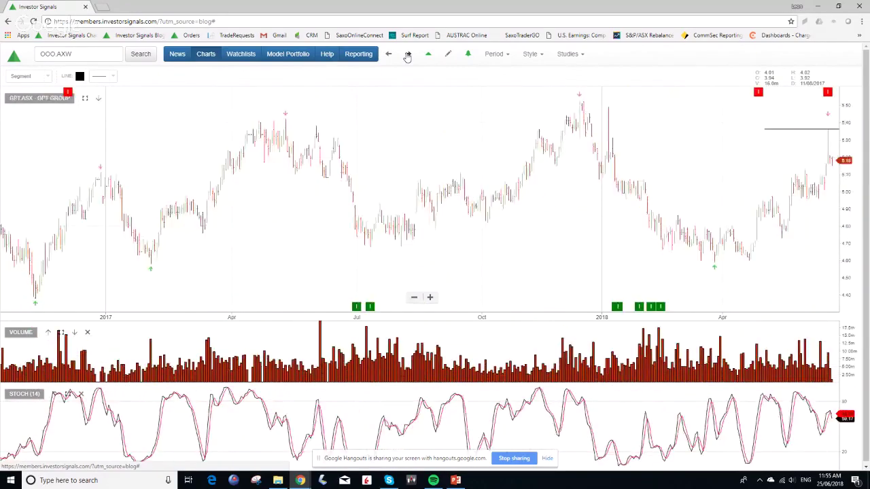
{"action": "left_click", "coordinate": [408, 56]}
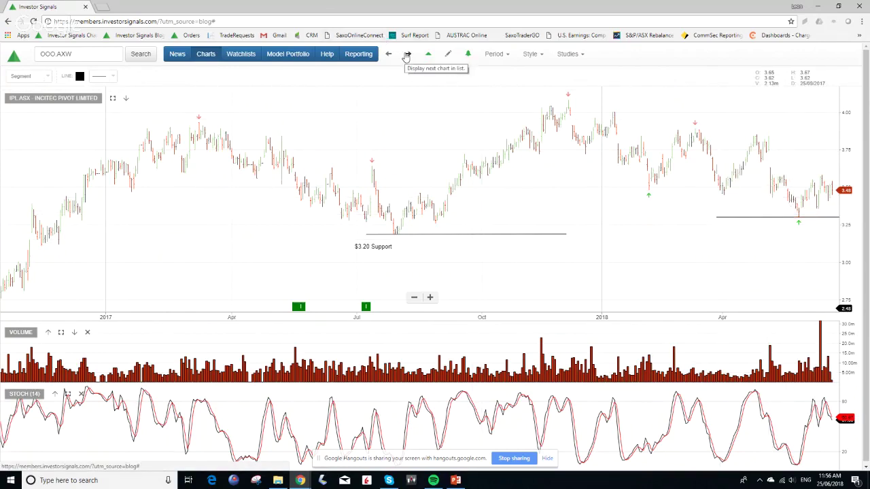
{"action": "left_click", "coordinate": [406, 55]}
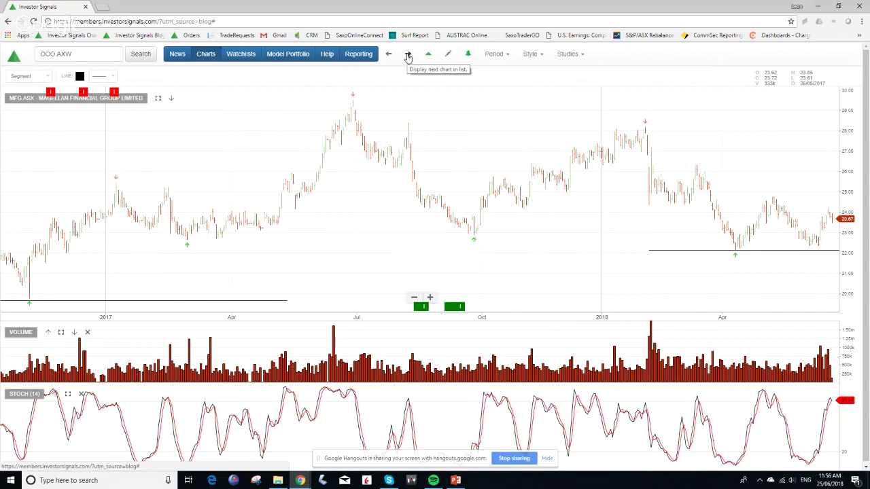
{"action": "left_click", "coordinate": [408, 57]}
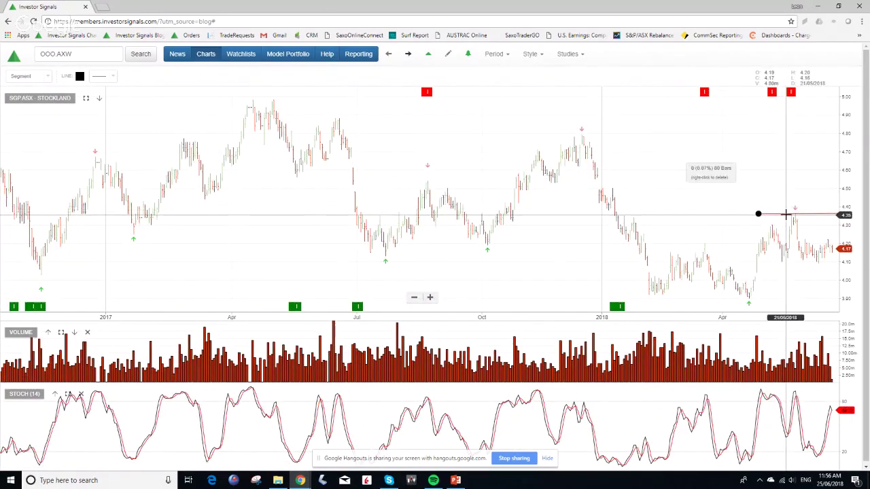
{"action": "left_click", "coordinate": [409, 56]}
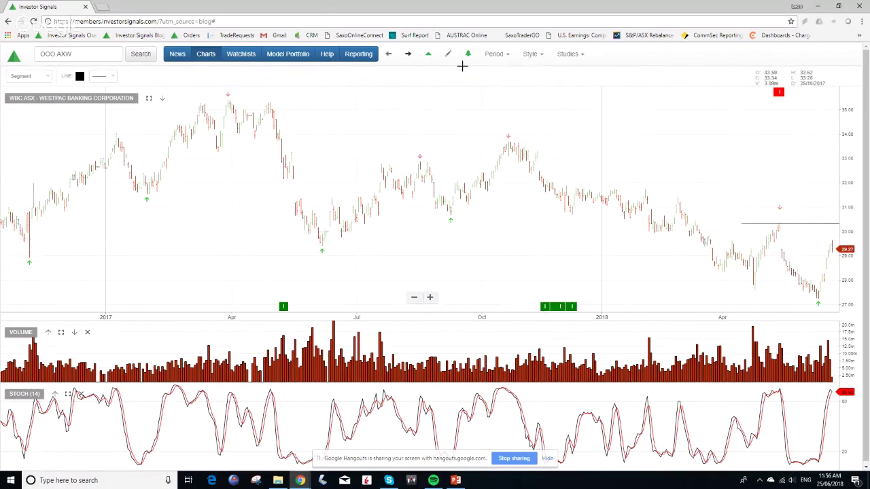
{"action": "left_click", "coordinate": [408, 56]}
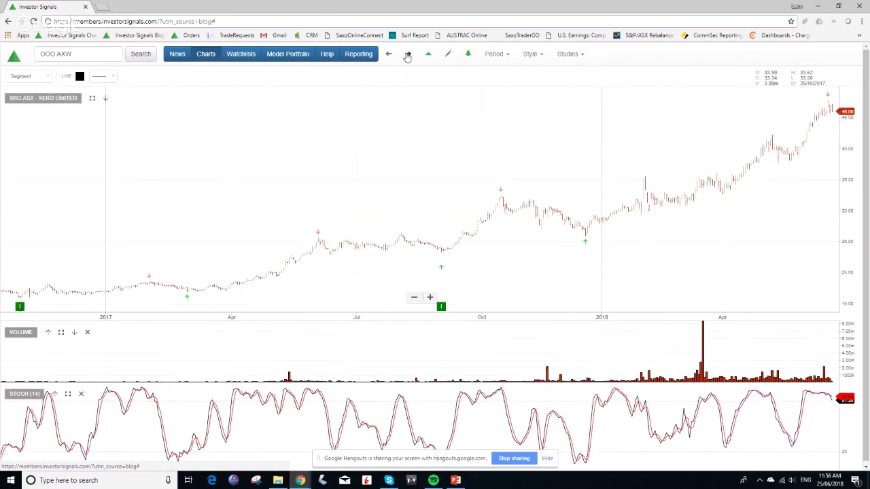
Review the watchlist charts of Downer EDI, Transurban Group, Suncorp Group, Qube Holdings and Bendigo and Adelaide Bank
{"action": "left_click", "coordinate": [407, 55]}
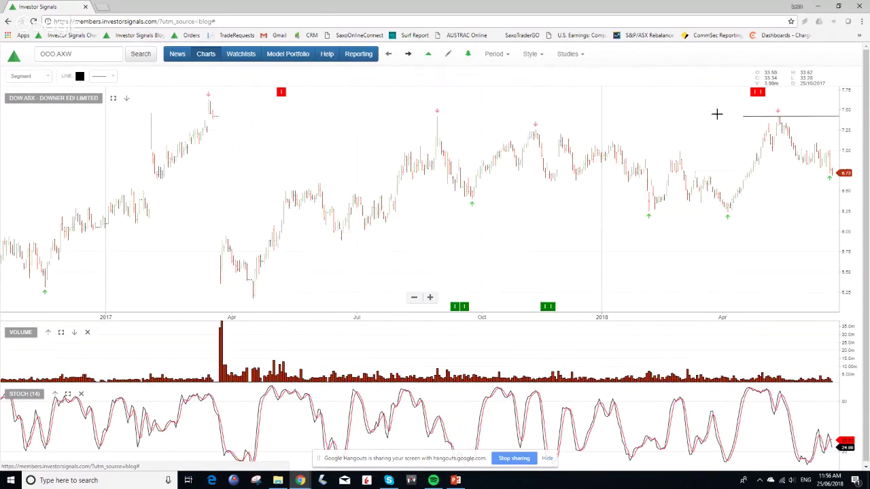
{"action": "left_click", "coordinate": [407, 54]}
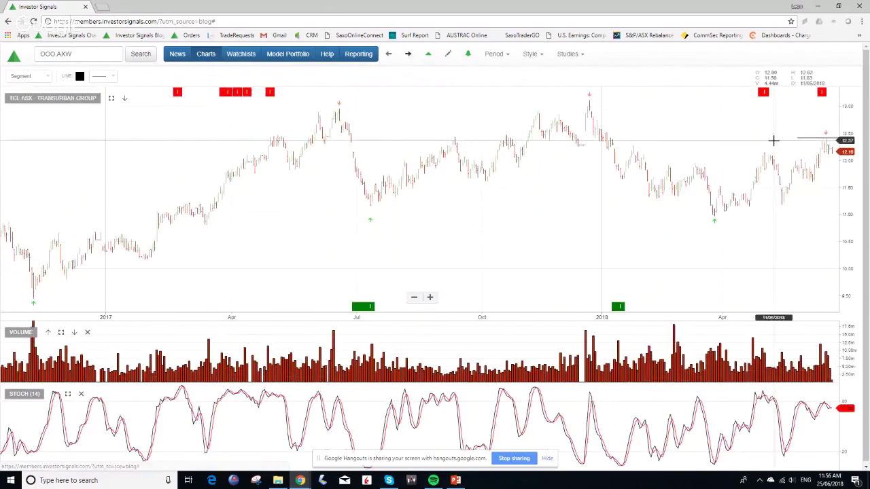
{"action": "left_click", "coordinate": [408, 58]}
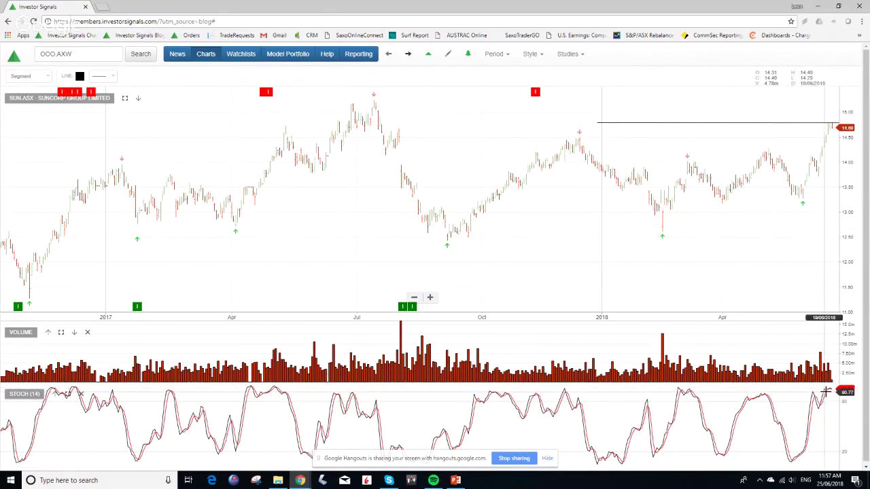
{"action": "left_click", "coordinate": [408, 55]}
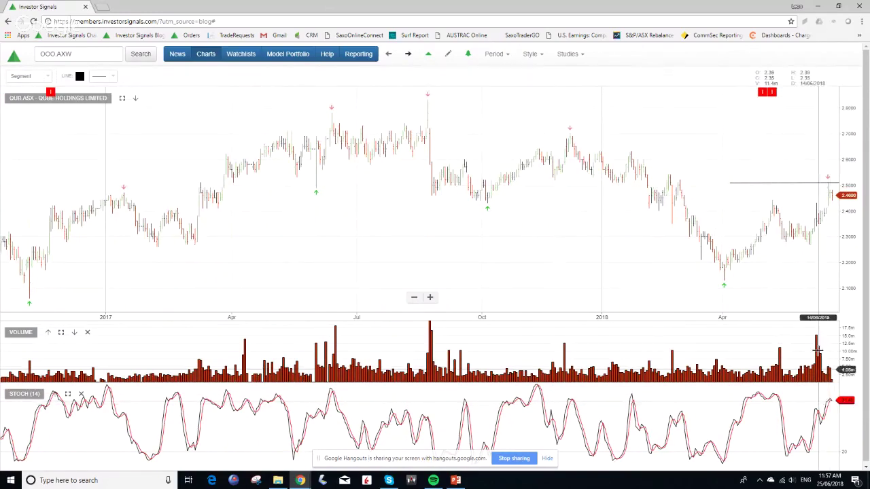
{"action": "left_click", "coordinate": [408, 54]}
{"action": "left_click", "coordinate": [408, 54]}
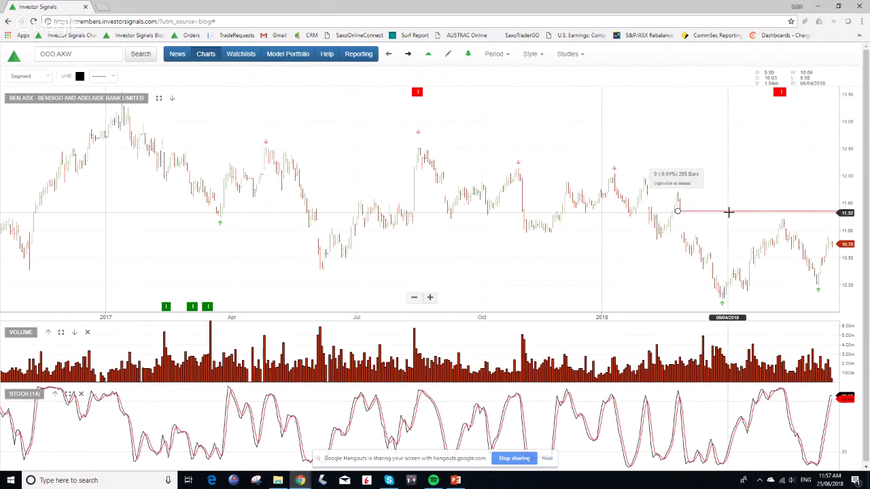
Review the watchlist charts of Computershare, Insurance Australia Group, Medibank Private and QBE Insurance Group
{"action": "left_click", "coordinate": [408, 56]}
{"action": "left_click", "coordinate": [408, 57]}
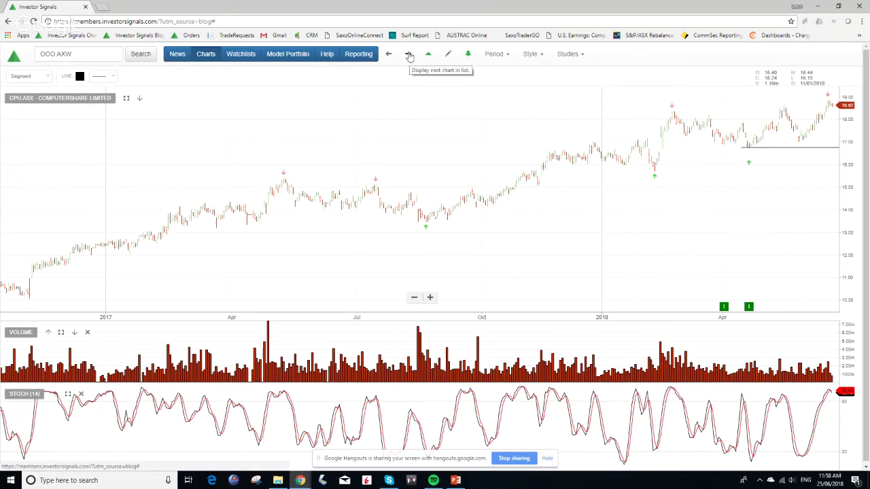
{"action": "left_click", "coordinate": [410, 55]}
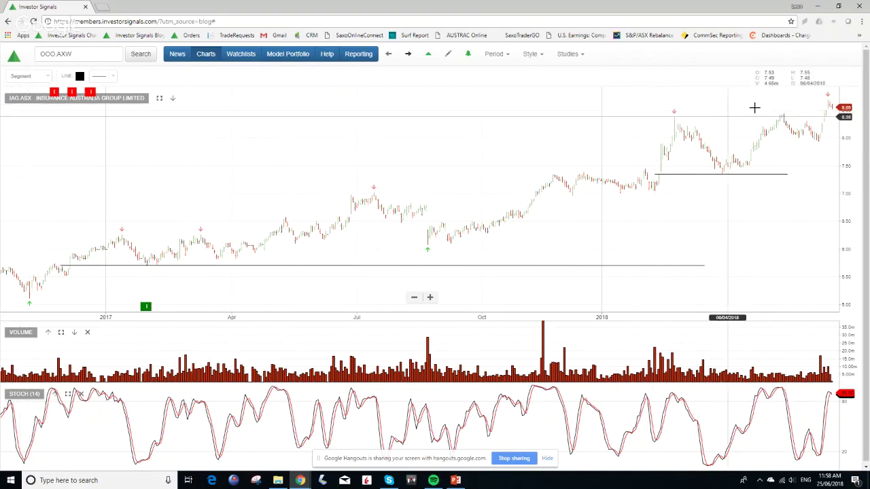
{"action": "left_click", "coordinate": [407, 55]}
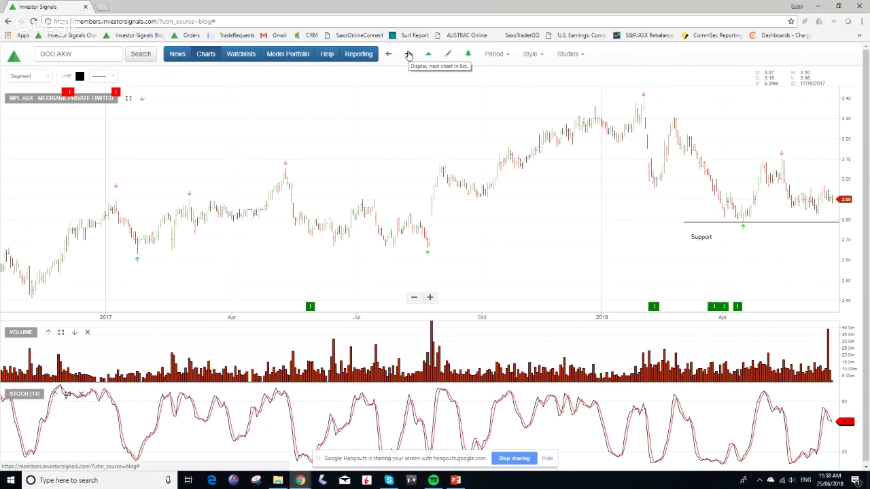
{"action": "left_click", "coordinate": [409, 54]}
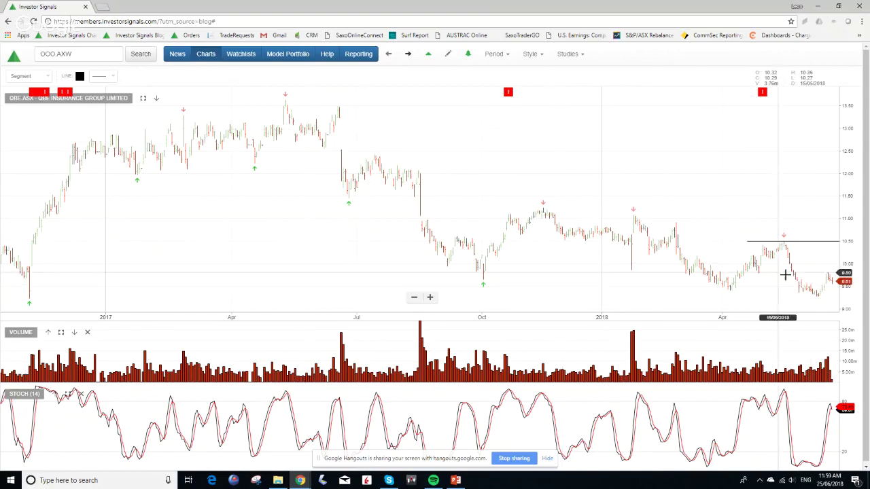
Review the watchlist charts of Dexus, ResMed, ALS Limited, AGL Energy, Macquarie Group and Amcor
{"action": "left_click", "coordinate": [408, 54]}
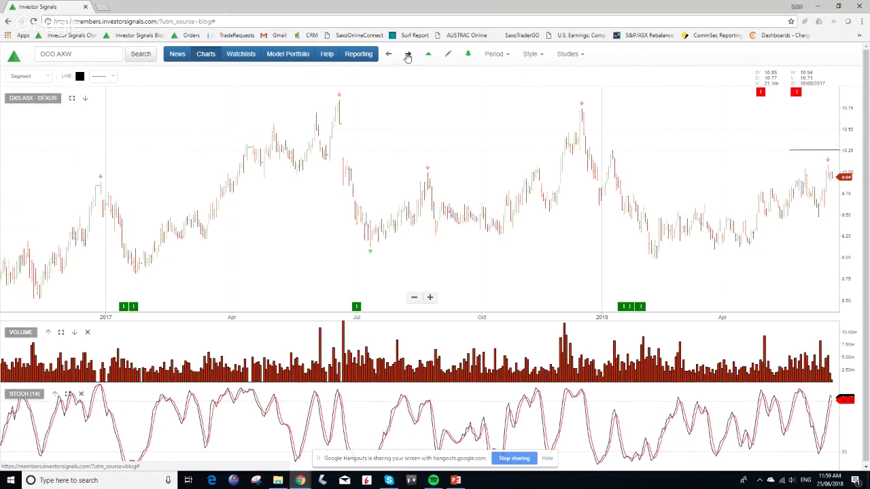
{"action": "left_click", "coordinate": [408, 55]}
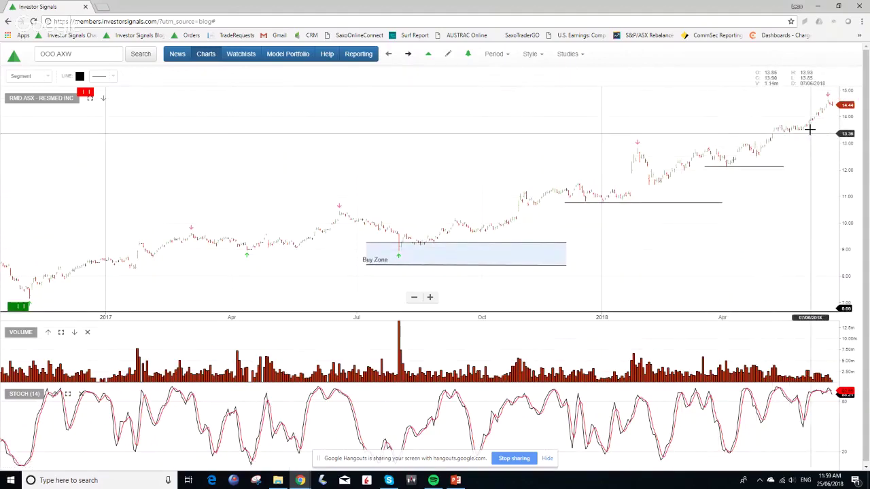
{"action": "left_click", "coordinate": [408, 55]}
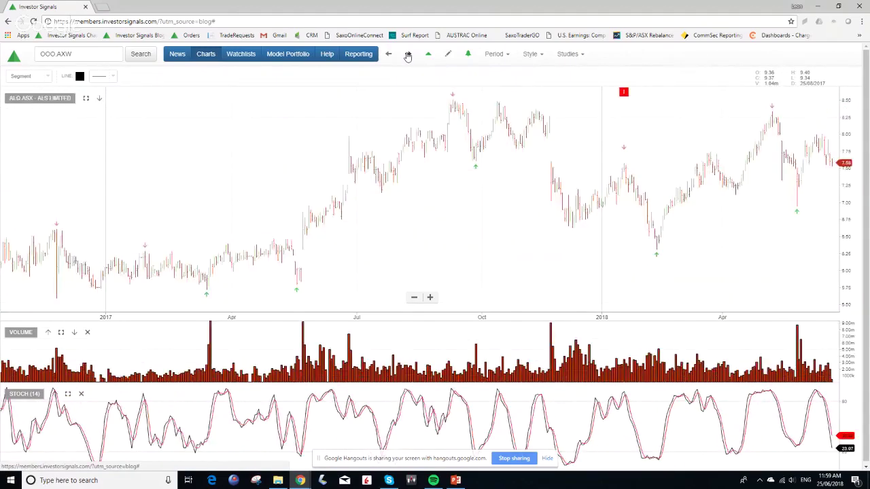
{"action": "left_click", "coordinate": [408, 55]}
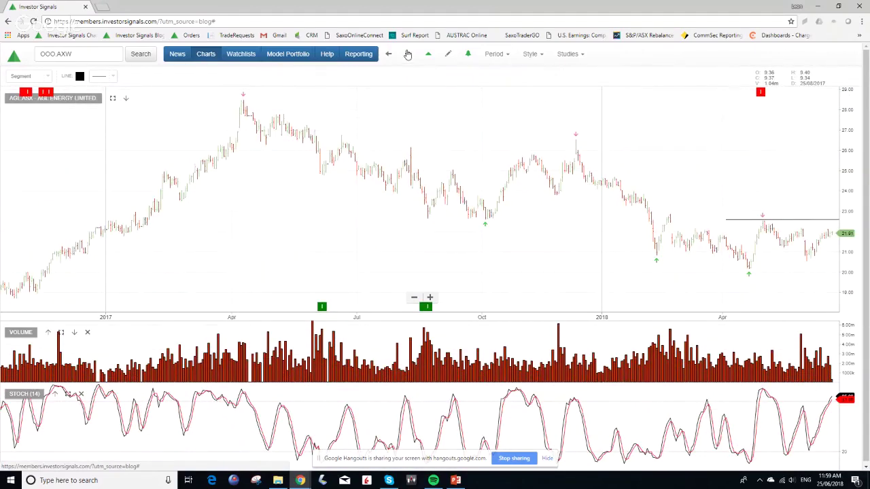
{"action": "left_click", "coordinate": [408, 55]}
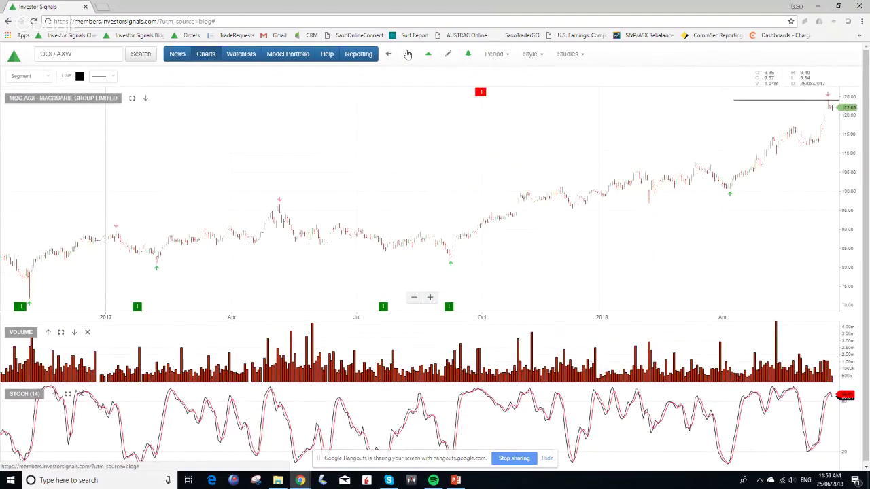
{"action": "left_click", "coordinate": [408, 55]}
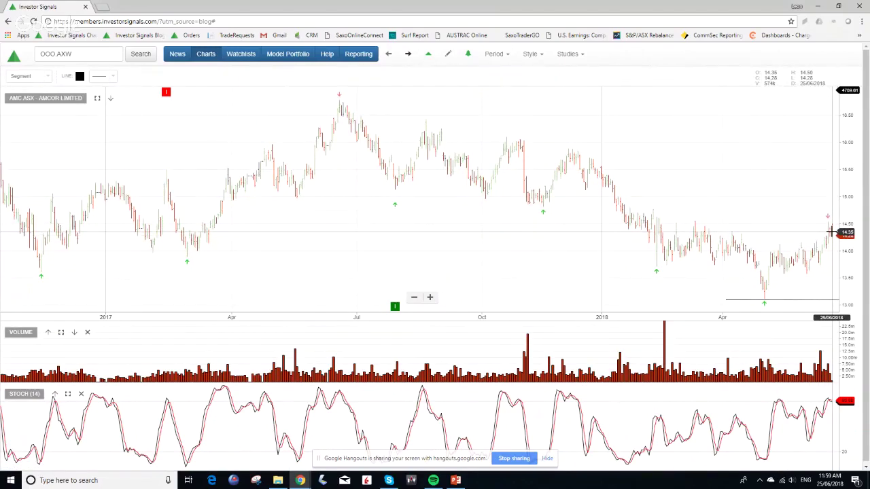
Review the watchlist charts of JB Hi-Fi, Wesfarmers, Lendlease Group, the XTO S&P/ASX index and Charter Hall Group
{"action": "left_click", "coordinate": [408, 53]}
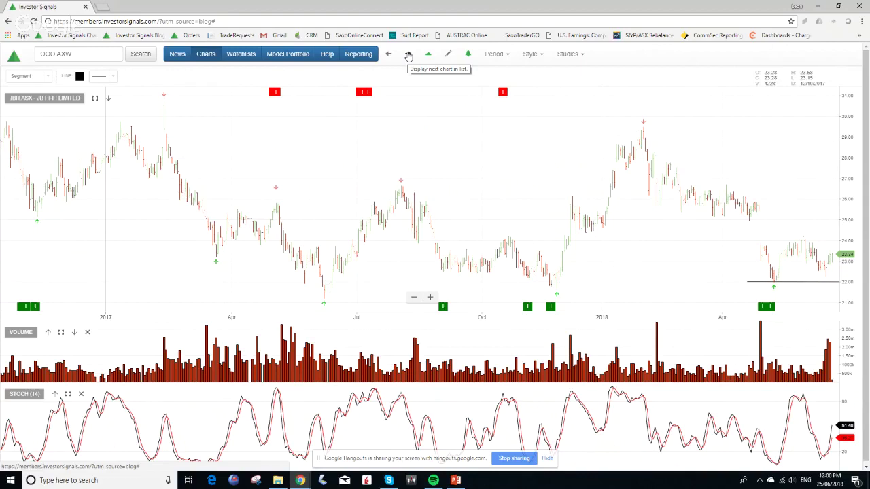
{"action": "left_click", "coordinate": [409, 56]}
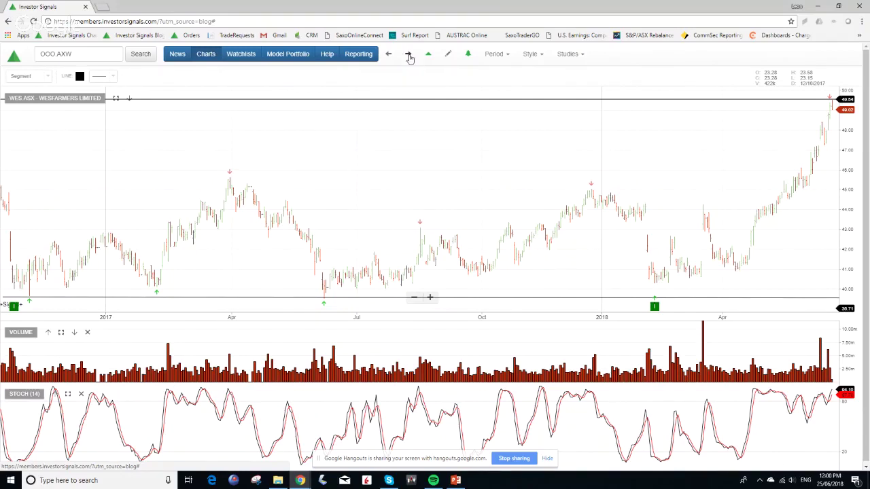
{"action": "left_click", "coordinate": [408, 55]}
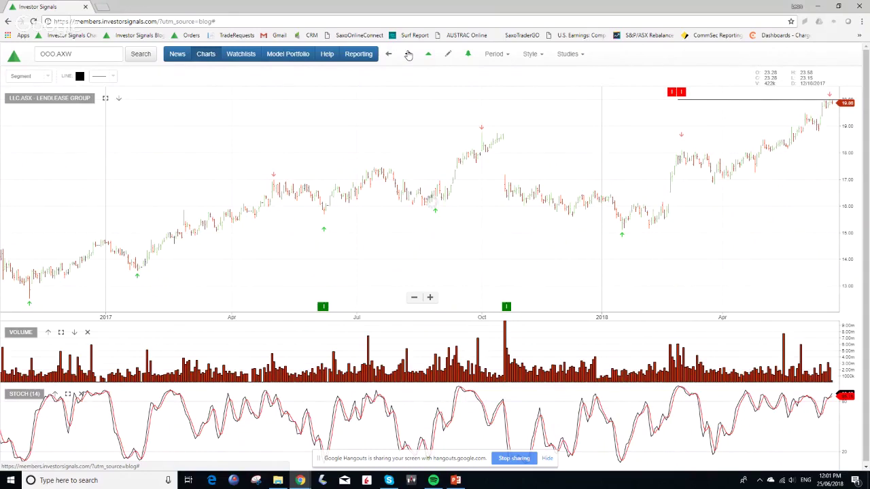
{"action": "key", "text": "Down"}
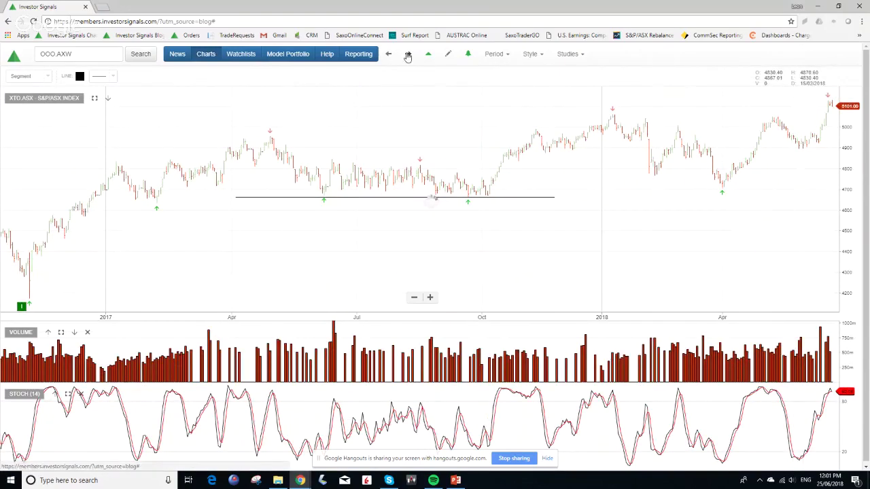
{"action": "key", "text": "Down"}
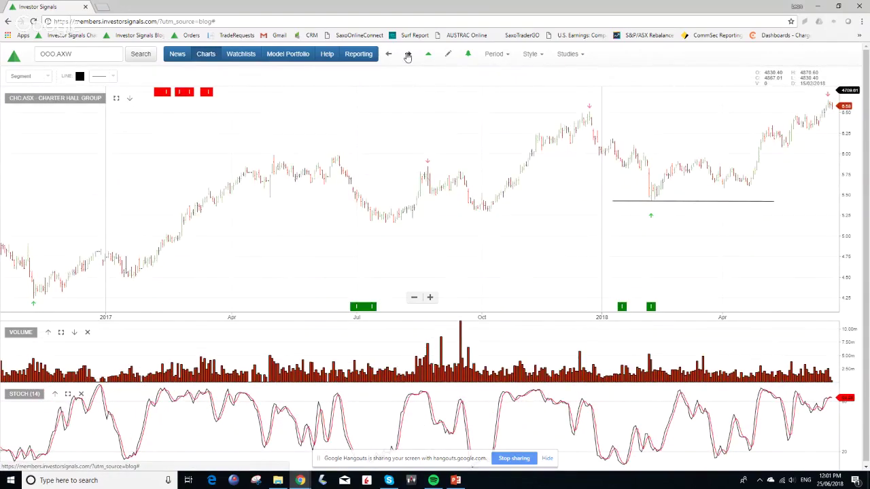
Review the watchlist charts of Seek, Goodman Group, Orica, Carsales.com and CYBG, checking the line at CYBG's recent highs
{"action": "key", "text": "Down"}
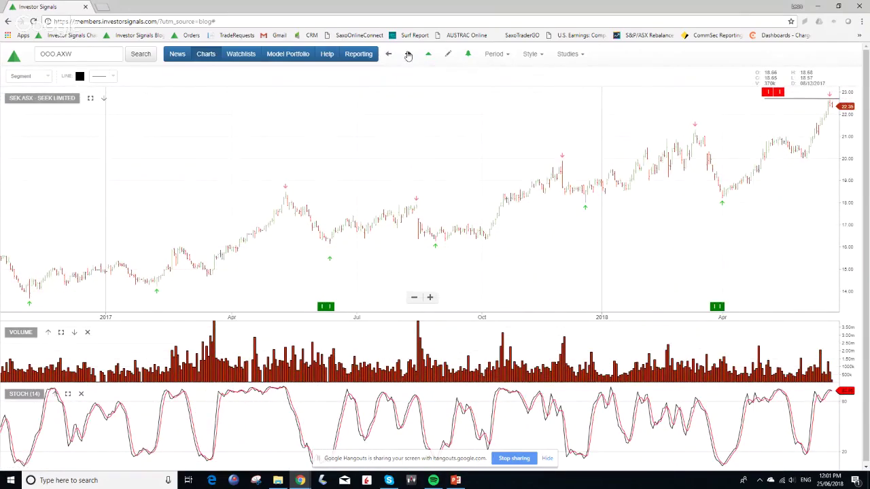
{"action": "key", "text": "Down"}
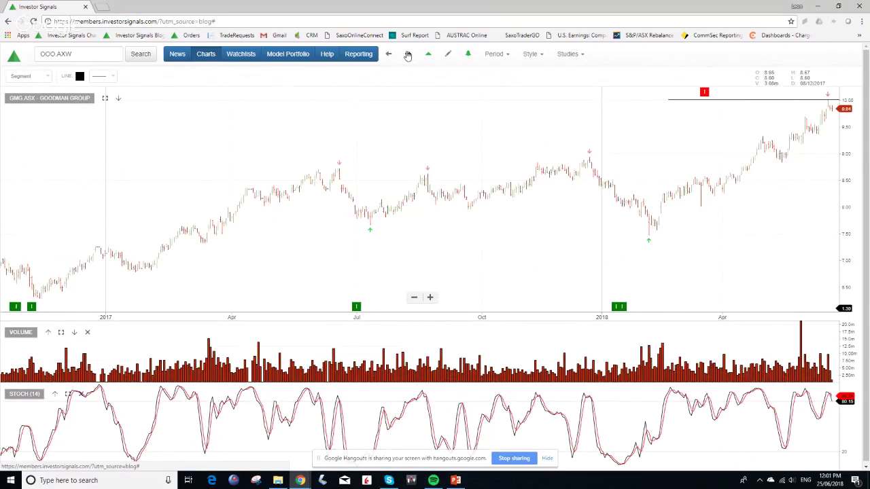
{"action": "key", "text": "Down"}
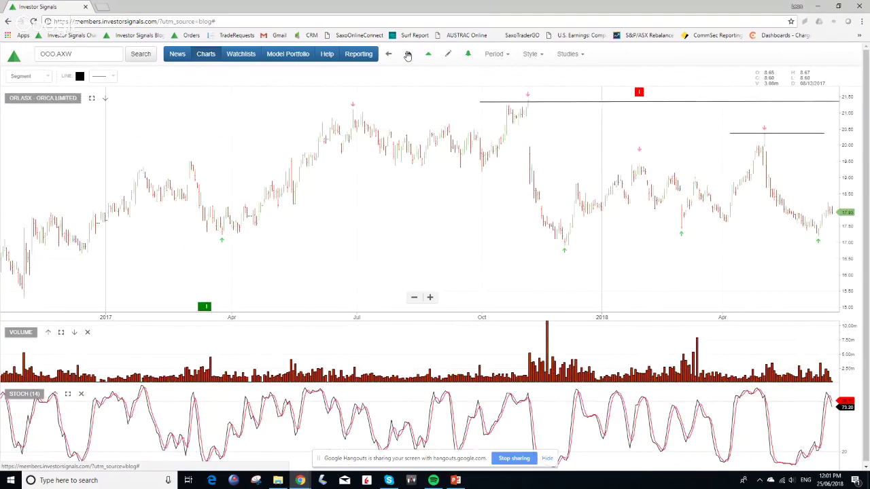
{"action": "key", "text": "Down"}
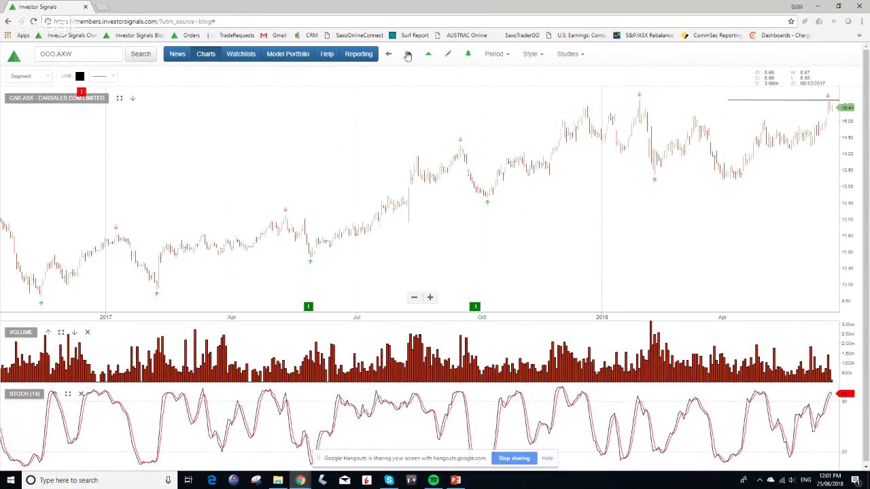
{"action": "key", "text": "Down"}
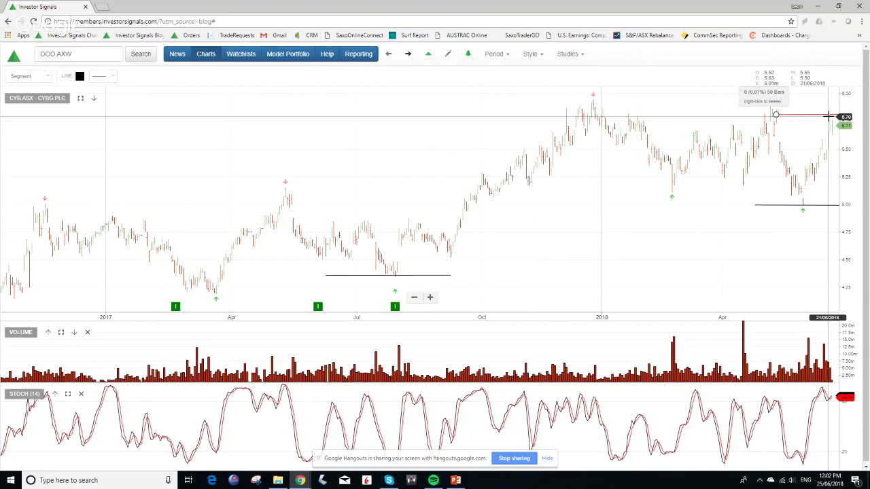
{"action": "left_click", "coordinate": [793, 116]}
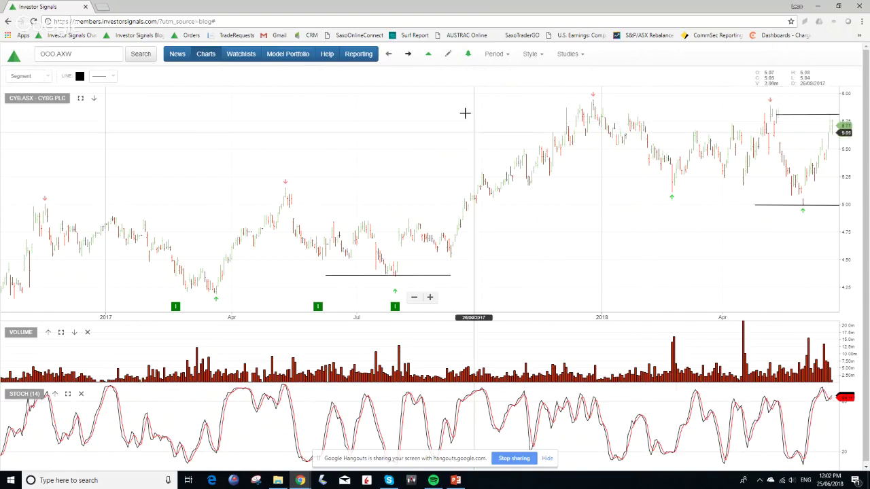
Review the Sydney Airport chart and examine Aurizon Holdings' price action over a longer history reaching back before 2017
{"action": "left_click", "coordinate": [407, 54]}
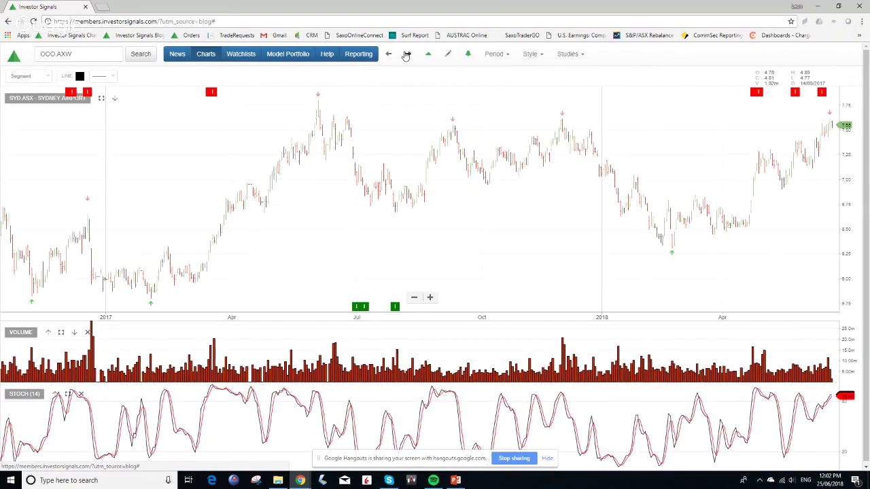
{"action": "left_click", "coordinate": [407, 55]}
{"action": "left_click", "coordinate": [406, 55]}
{"action": "left_click", "coordinate": [389, 55]}
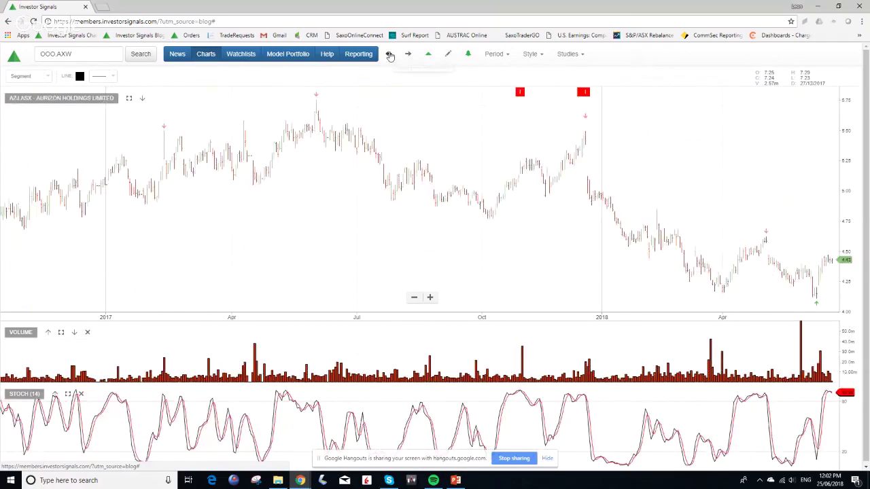
{"action": "scroll", "coordinate": [655, 205], "scroll_direction": "up", "scroll_amount": 3}
{"action": "scroll", "coordinate": [655, 204], "scroll_direction": "down", "scroll_amount": 4}
{"action": "left_click_drag", "start_coordinate": [625, 225], "coordinate": [531, 155]}
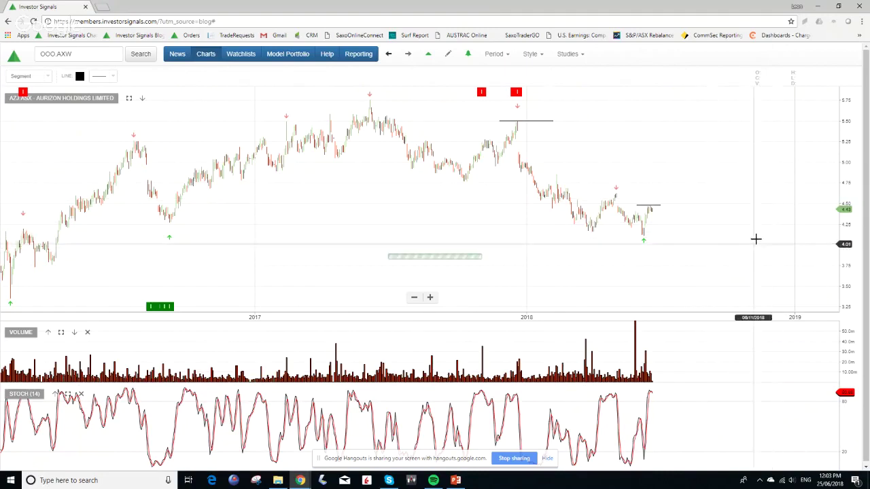
Review the Harvey Norman Holdings chart and look closer at Healthscope's price action from early 2017 to June 2018
{"action": "left_click", "coordinate": [408, 54]}
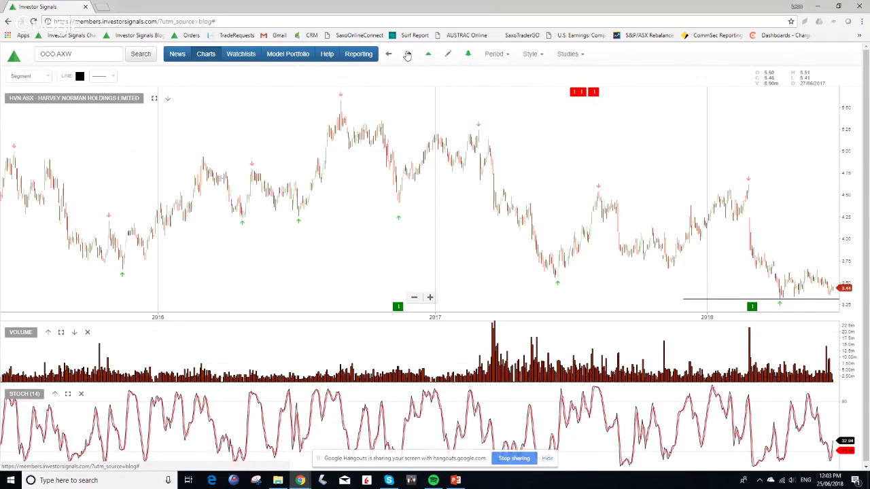
{"action": "left_click", "coordinate": [408, 55]}
{"action": "left_click", "coordinate": [408, 55]}
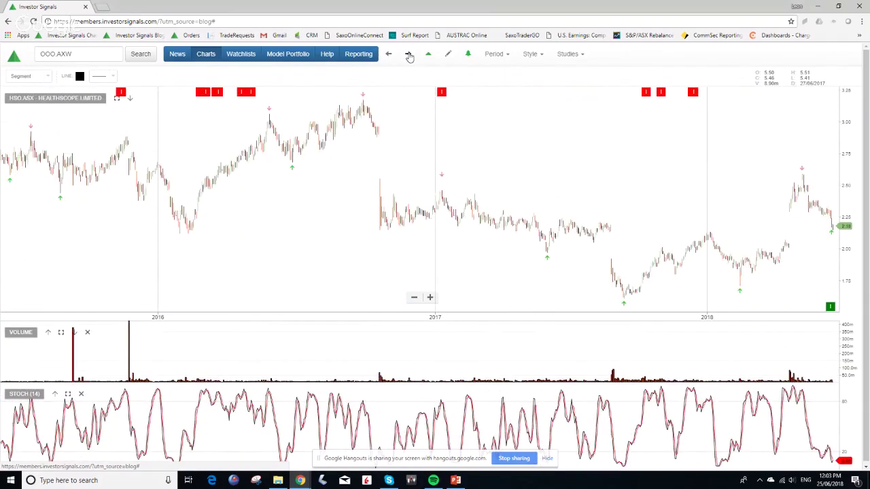
{"action": "scroll", "coordinate": [478, 211], "scroll_direction": "up", "scroll_amount": 5}
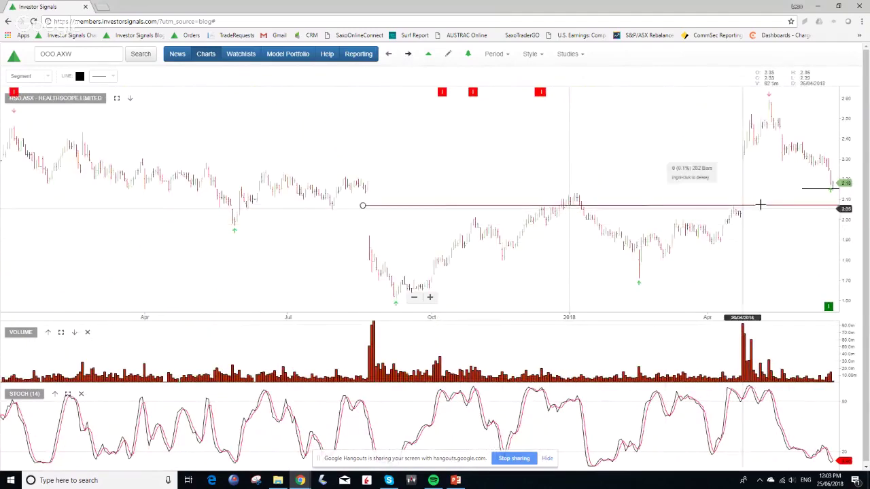
Examine Crown Resorts' price history back to late 2015 and open the Coca-Cola Amatil chart
{"action": "left_click", "coordinate": [408, 54]}
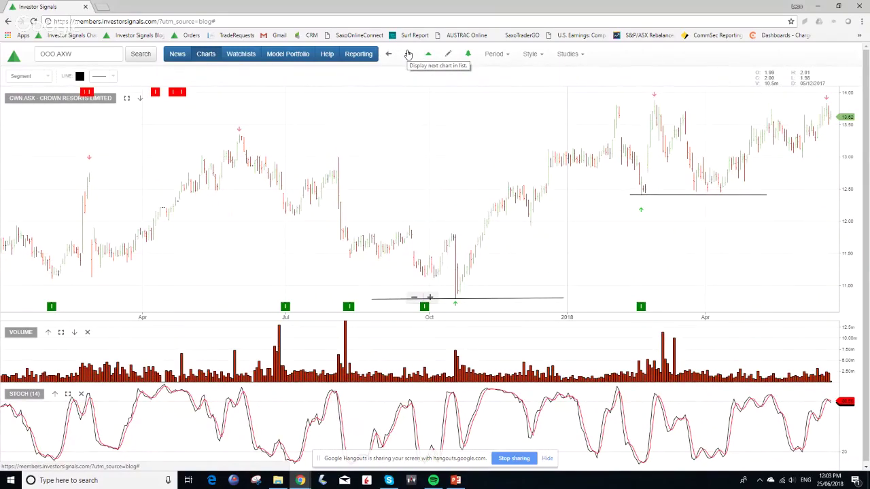
{"action": "scroll", "coordinate": [470, 150], "scroll_direction": "down", "scroll_amount": 5}
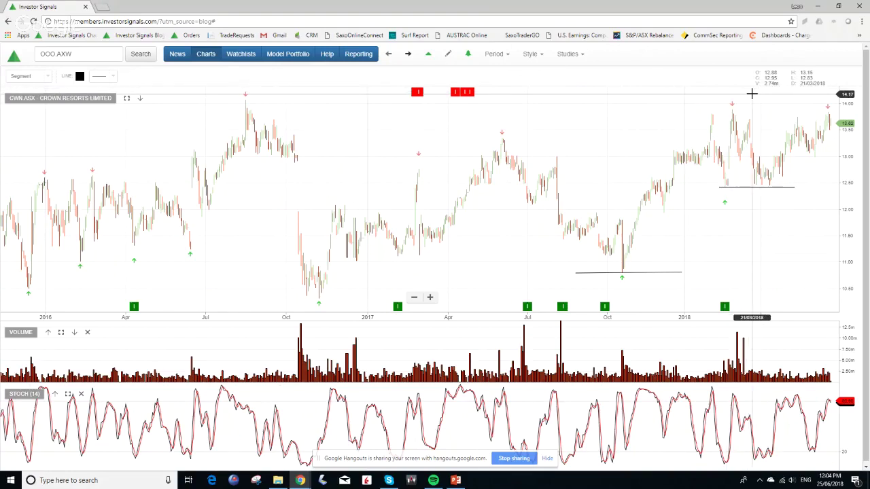
{"action": "left_click", "coordinate": [406, 55]}
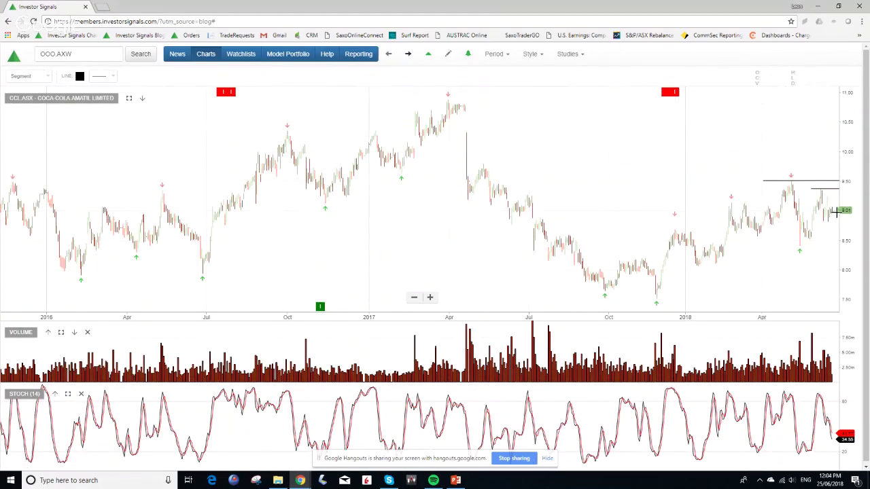
Review the ASX Limited chart and examine Link Administration Holdings' recent lows against the line drawn beneath them
{"action": "left_click", "coordinate": [407, 55]}
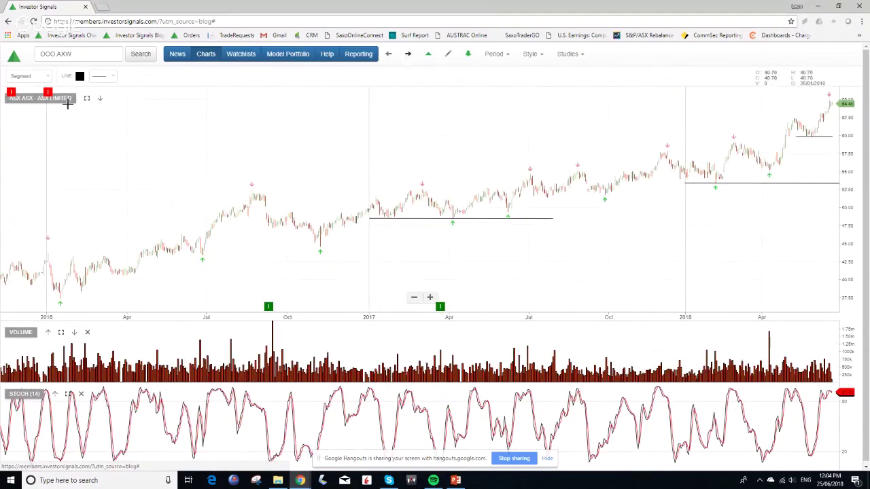
{"action": "left_click", "coordinate": [408, 56]}
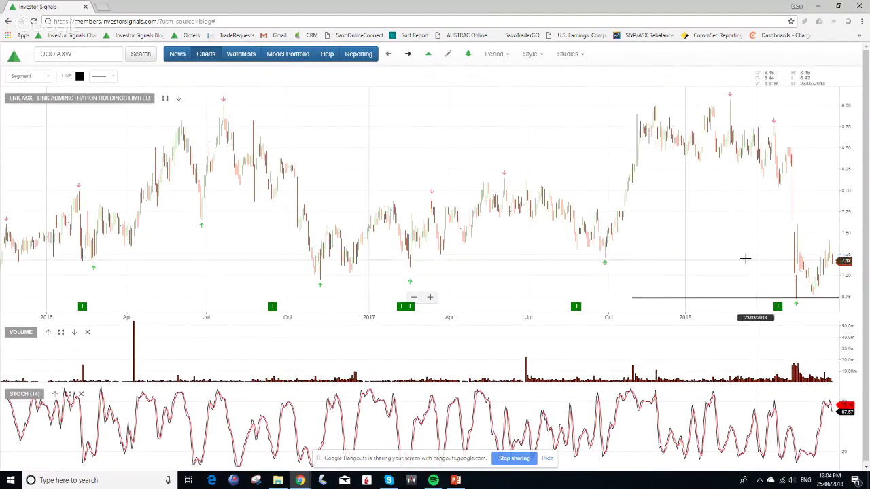
{"action": "left_click_drag", "start_coordinate": [694, 261], "coordinate": [586, 260]}
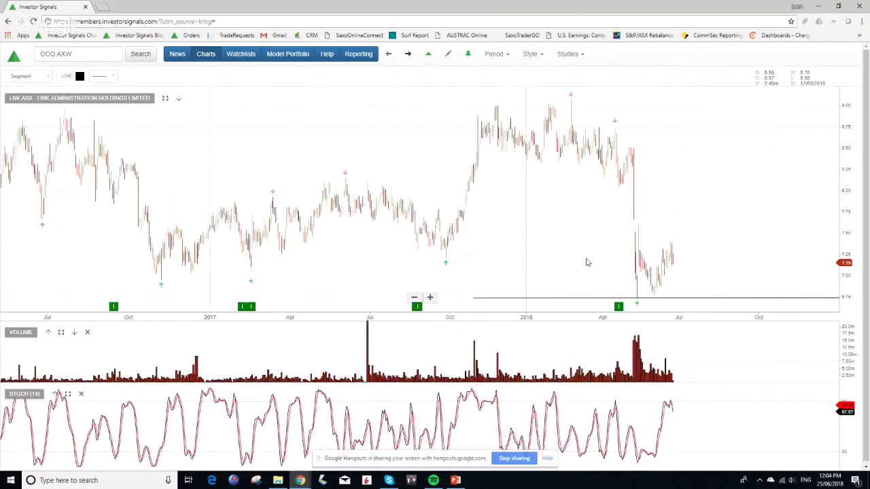
Step through the watchlist charts from Adelaide Brighton and Unibail-Rodamco-Westfield to Woolworths Group
{"action": "left_click", "coordinate": [409, 54]}
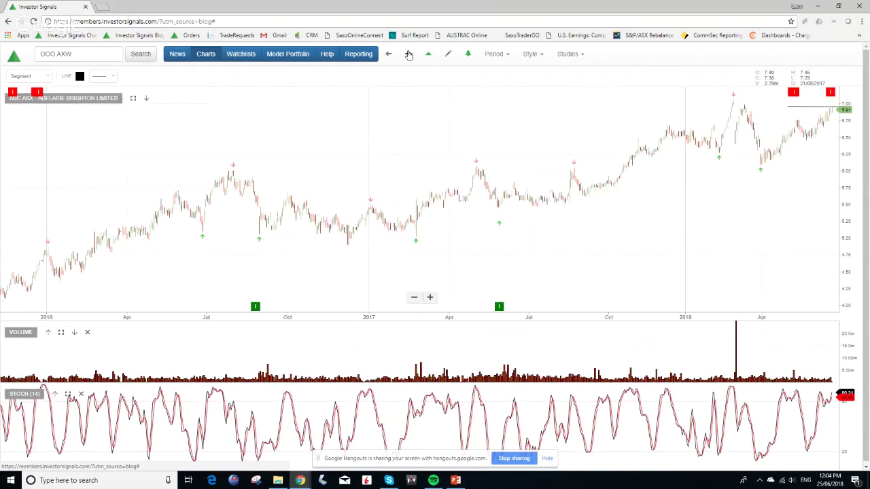
{"action": "left_click", "coordinate": [409, 55]}
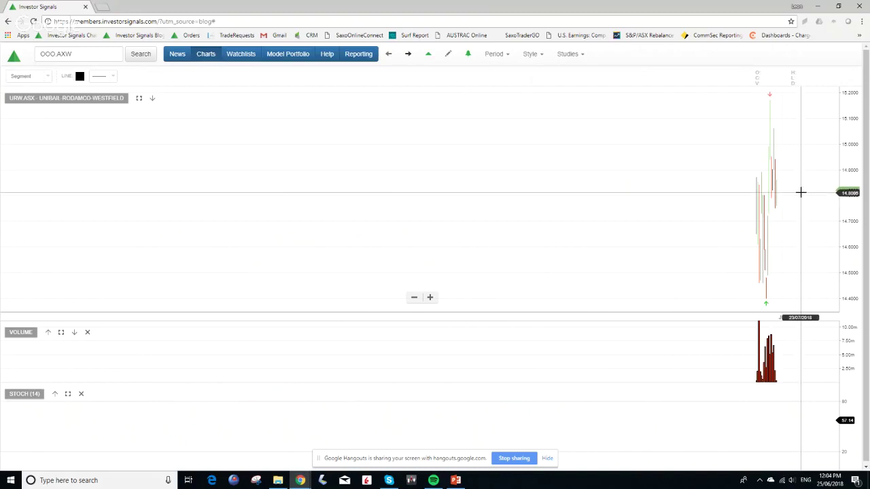
{"action": "left_click", "coordinate": [408, 54]}
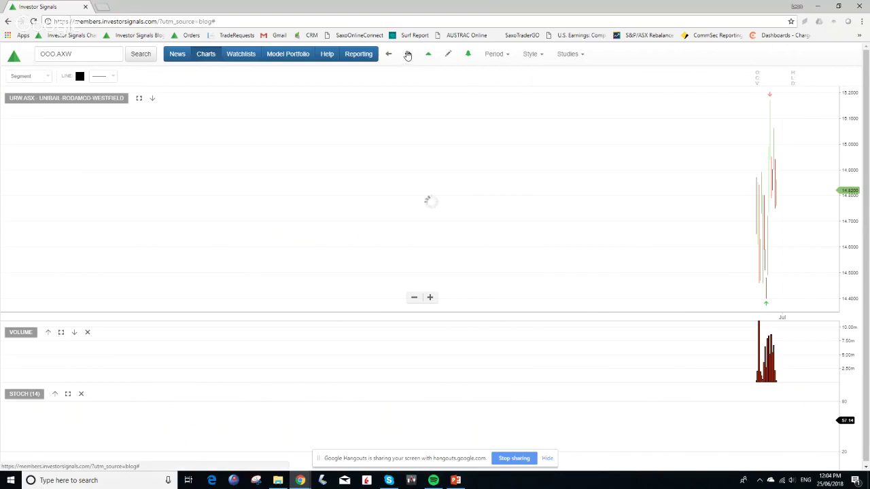
{"action": "left_click", "coordinate": [408, 54]}
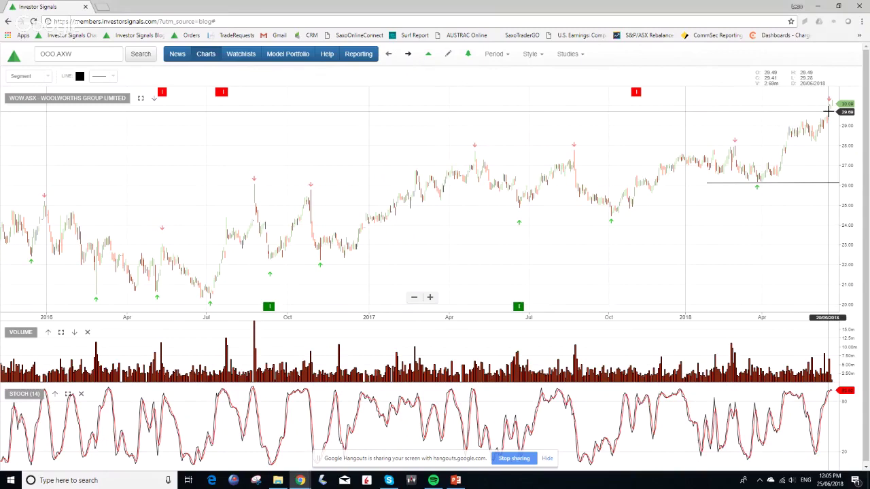
Examine The Star Entertainment Group's recent price action near its Value Range line and advance to the IOOF Holdings chart
{"action": "left_click", "coordinate": [408, 55]}
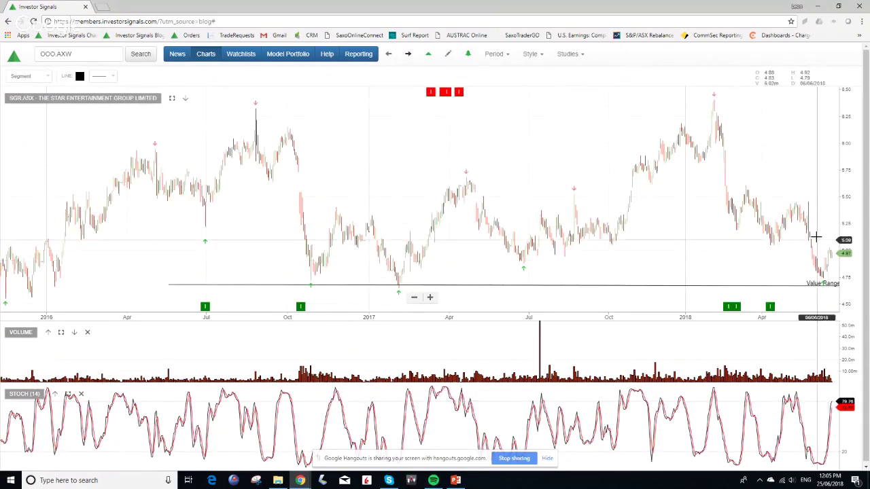
{"action": "left_click_drag", "start_coordinate": [816, 236], "coordinate": [756, 238]}
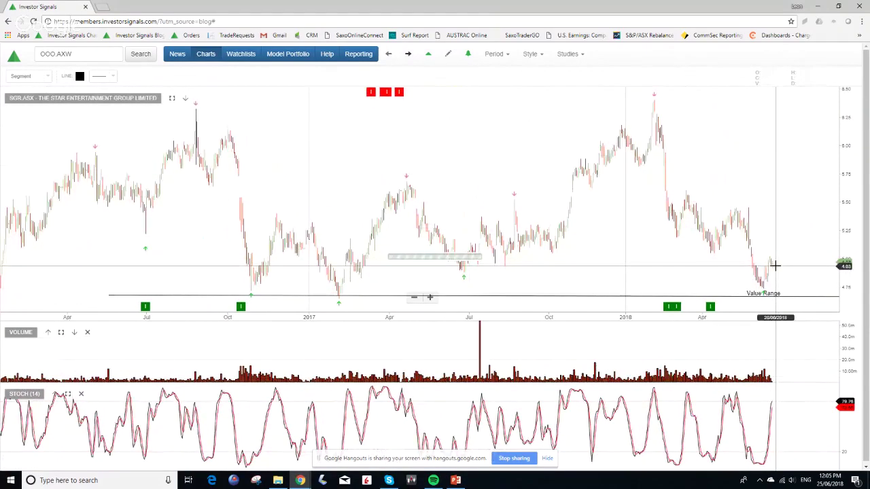
{"action": "left_click", "coordinate": [407, 55]}
{"action": "left_click", "coordinate": [407, 54]}
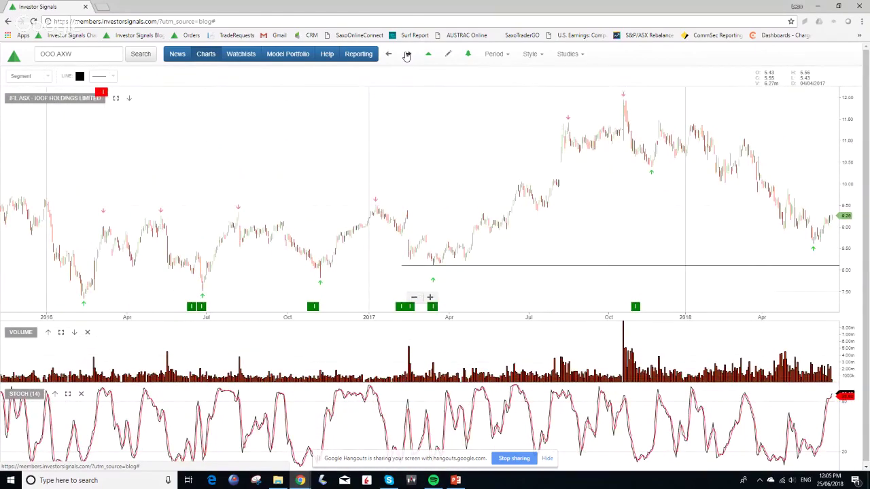
Review the watchlist charts of James Hardie Industries, Caltex Australia, APA Group and BlueScope Steel
{"action": "left_click", "coordinate": [407, 55]}
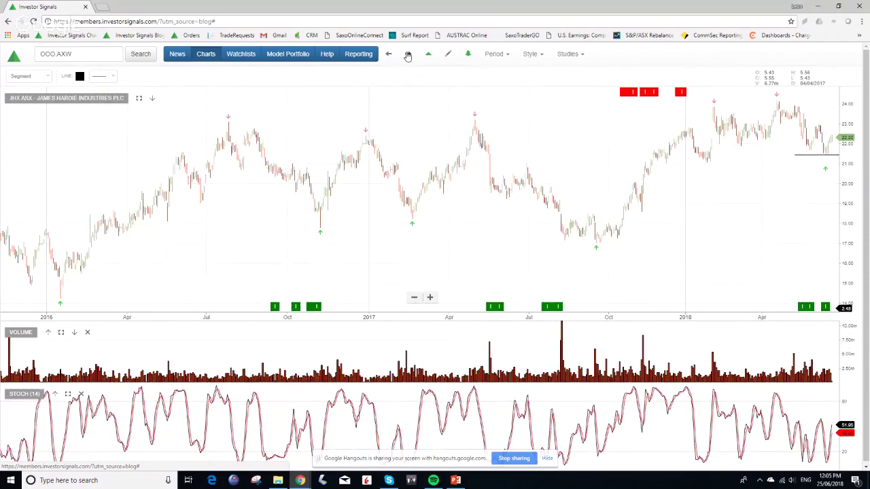
{"action": "left_click", "coordinate": [408, 55]}
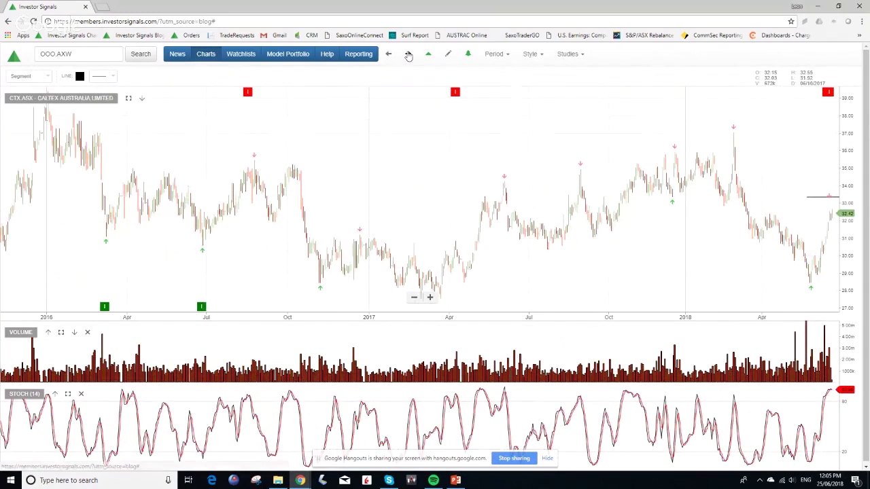
{"action": "left_click", "coordinate": [408, 55]}
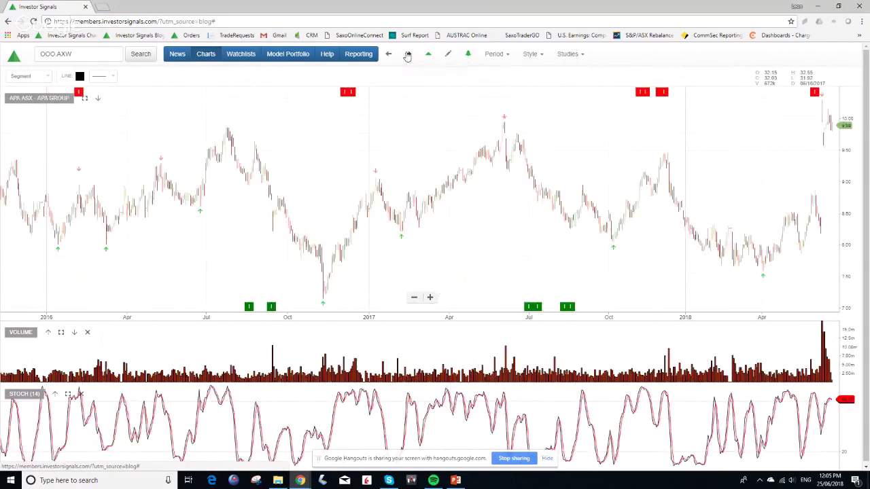
{"action": "left_click", "coordinate": [408, 54]}
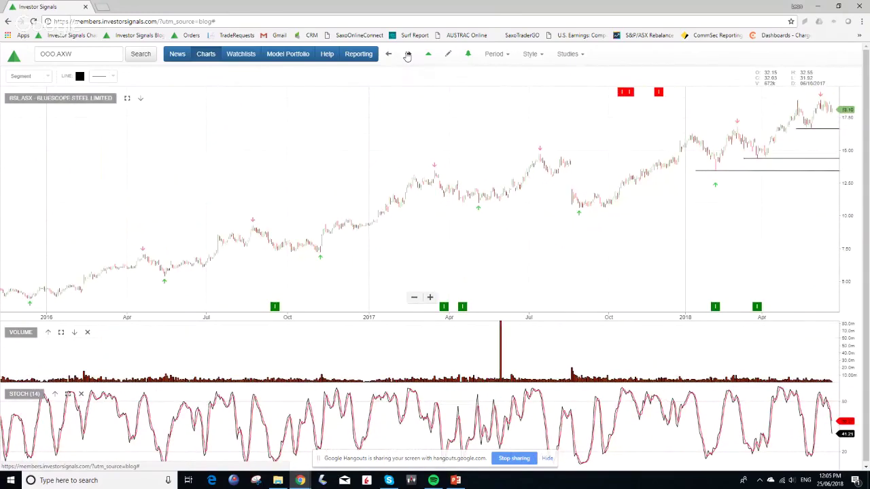
Return to the APA Group chart, and re-examine BlueScope Steel's recent highs and the lines beneath its lows
{"action": "left_click", "coordinate": [388, 54]}
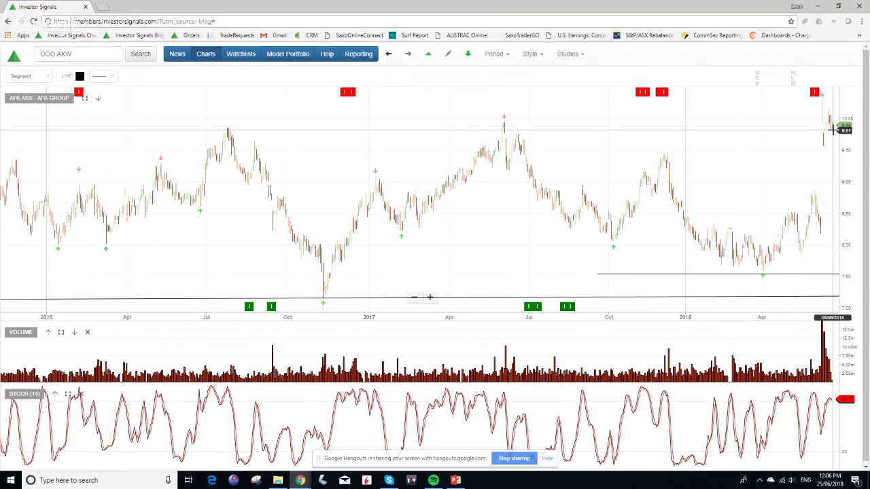
{"action": "left_click", "coordinate": [406, 54]}
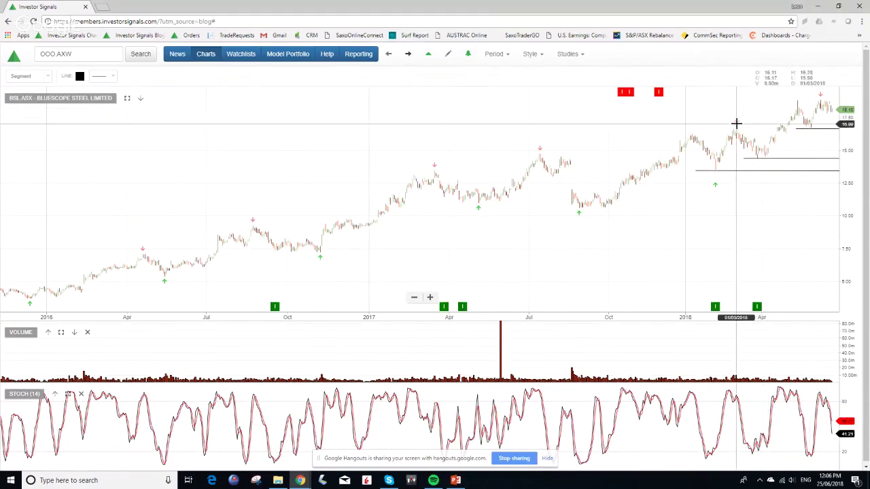
{"action": "scroll", "coordinate": [731, 119], "scroll_direction": "down", "scroll_amount": 3}
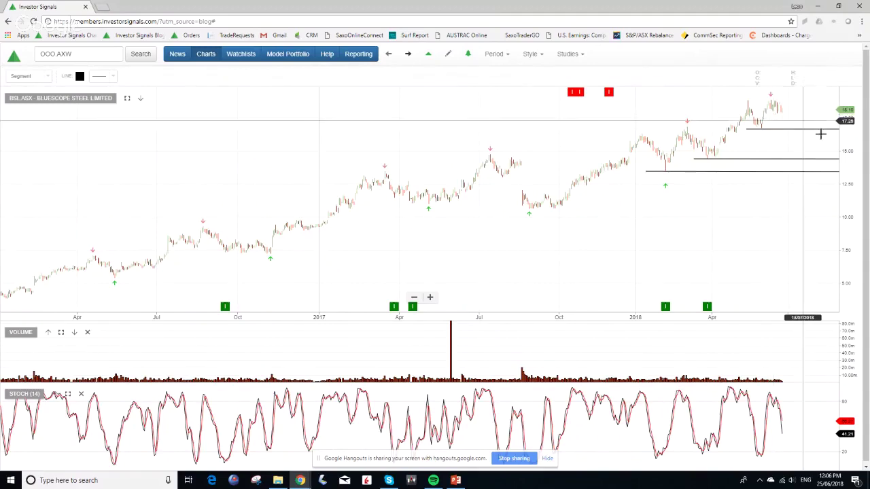
Open the CSR Limited chart and look closer at its price action from early 2017 to June 2018
{"action": "left_click", "coordinate": [407, 54]}
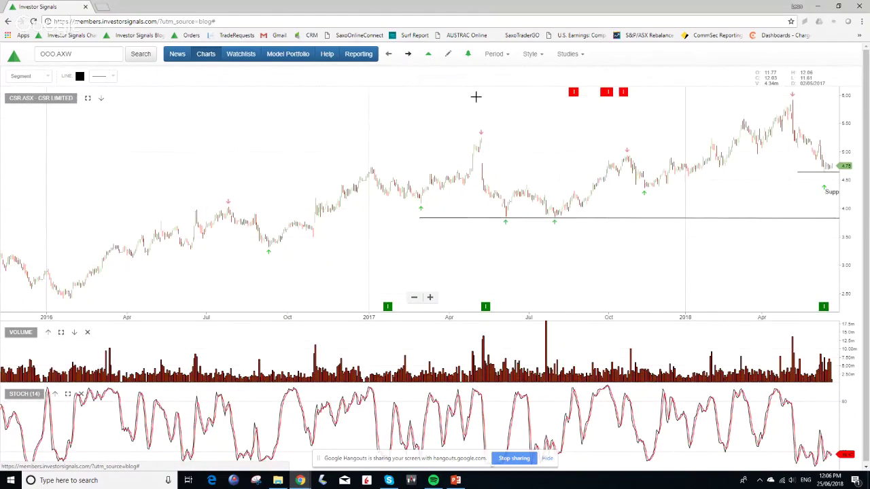
{"action": "scroll", "coordinate": [483, 144], "scroll_direction": "down", "scroll_amount": 4}
{"action": "scroll", "coordinate": [481, 144], "scroll_direction": "up", "scroll_amount": 4}
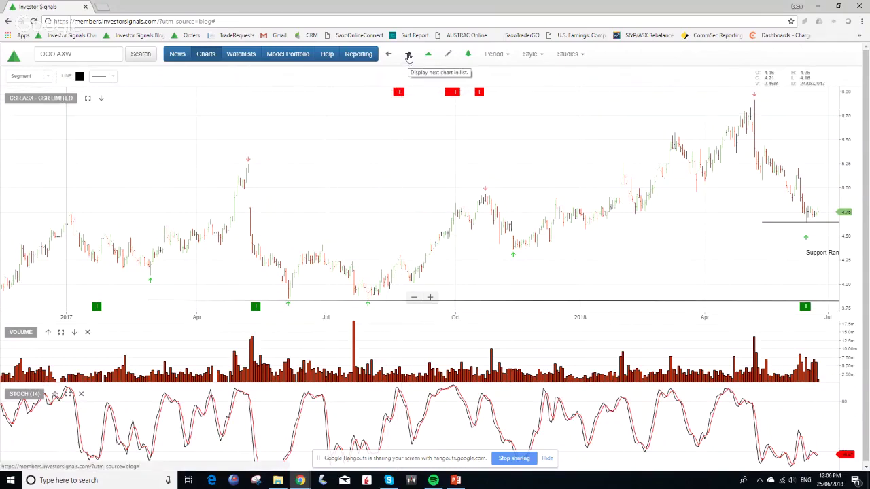
Review the watchlist charts of Evolution Mining, Newcrest Mining and Qantas Airways
{"action": "left_click", "coordinate": [408, 56]}
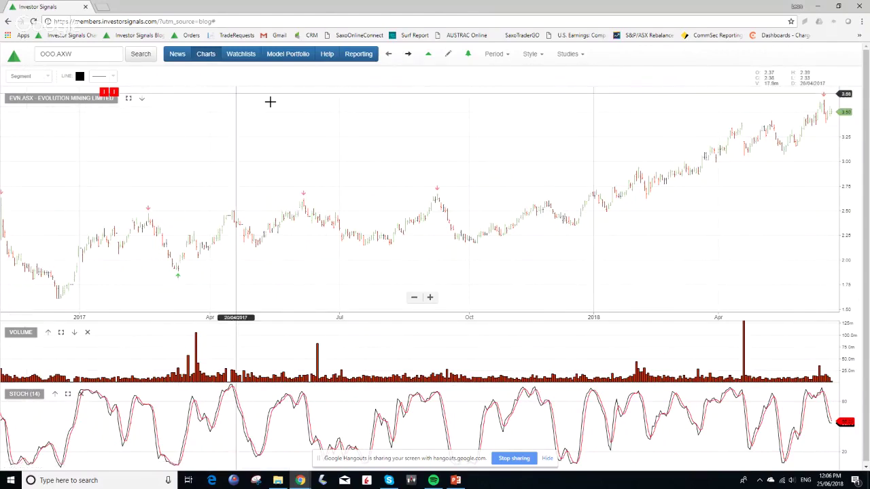
{"action": "left_click", "coordinate": [408, 55]}
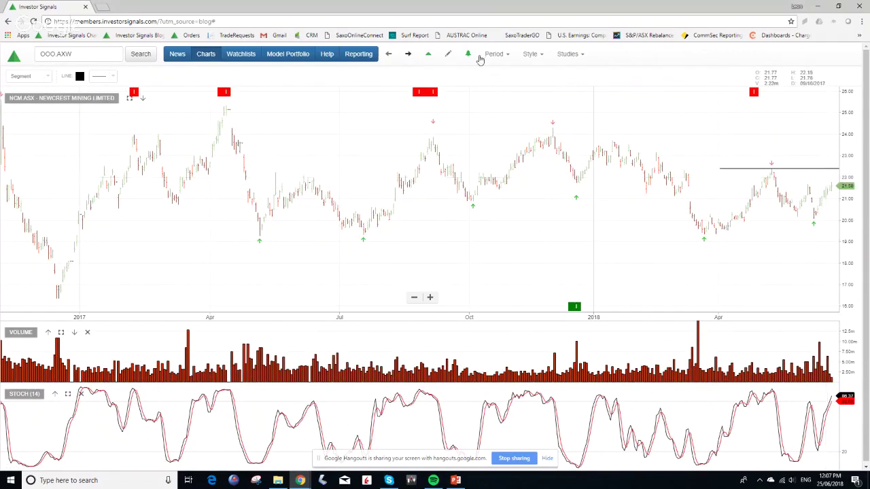
{"action": "left_click", "coordinate": [408, 54]}
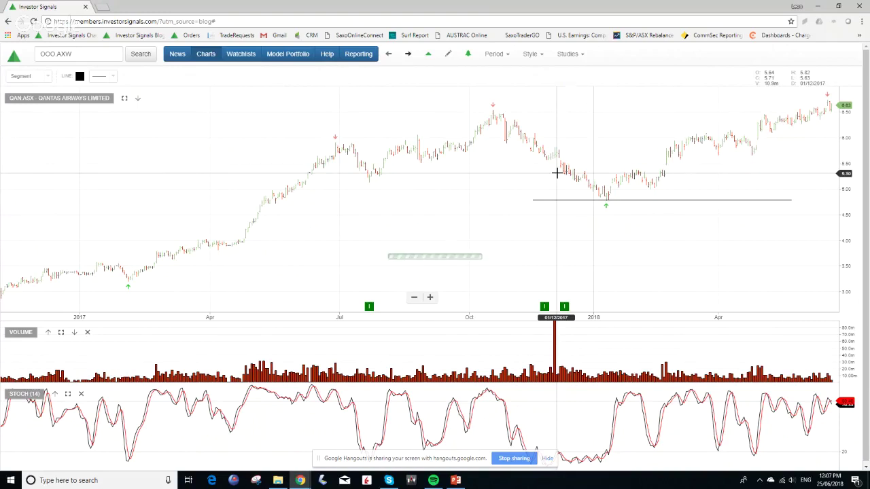
Open the Telstra Corporation chart and examine its long-term price history from 2010 through to June 2018
{"action": "left_click", "coordinate": [407, 53]}
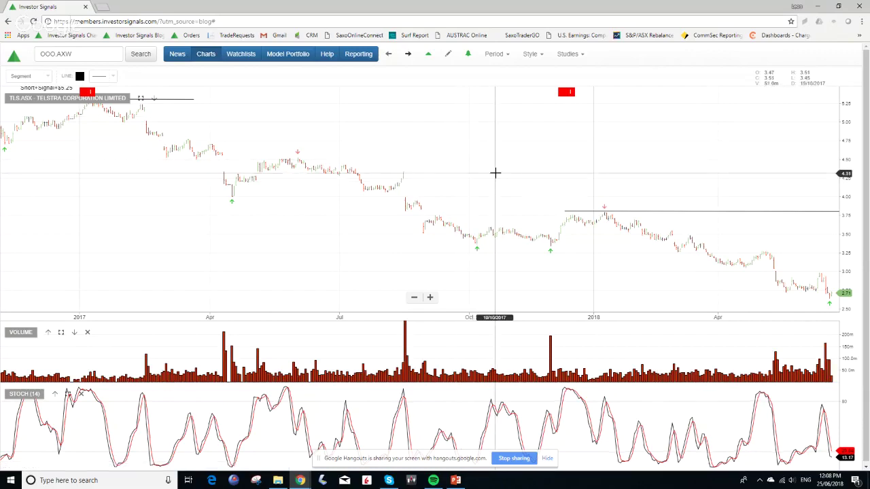
{"action": "scroll", "coordinate": [496, 173], "scroll_direction": "down", "scroll_amount": 3}
{"action": "scroll", "coordinate": [495, 173], "scroll_direction": "down", "scroll_amount": 3}
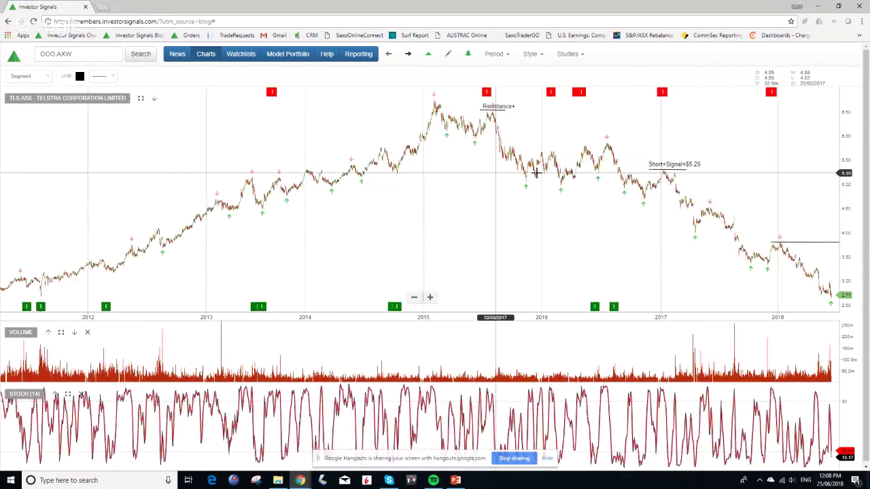
{"action": "left_click_drag", "start_coordinate": [605, 233], "coordinate": [517, 235]}
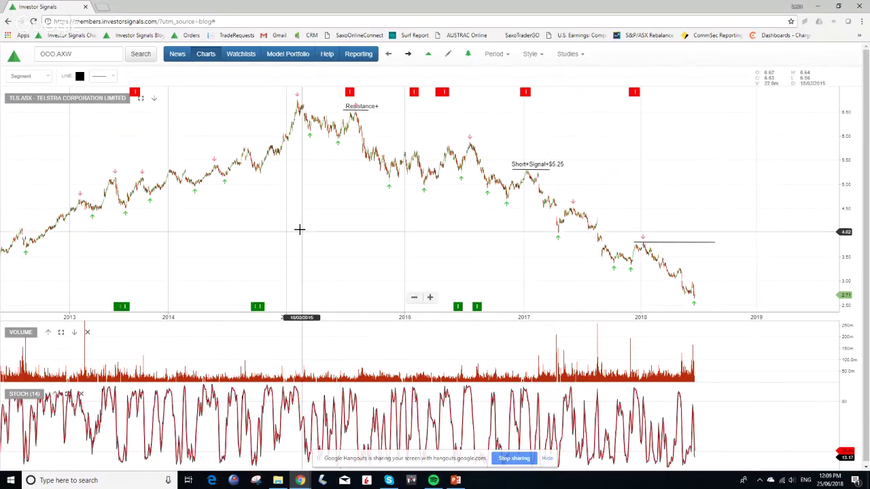
{"action": "left_click_drag", "start_coordinate": [229, 213], "coordinate": [645, 217]}
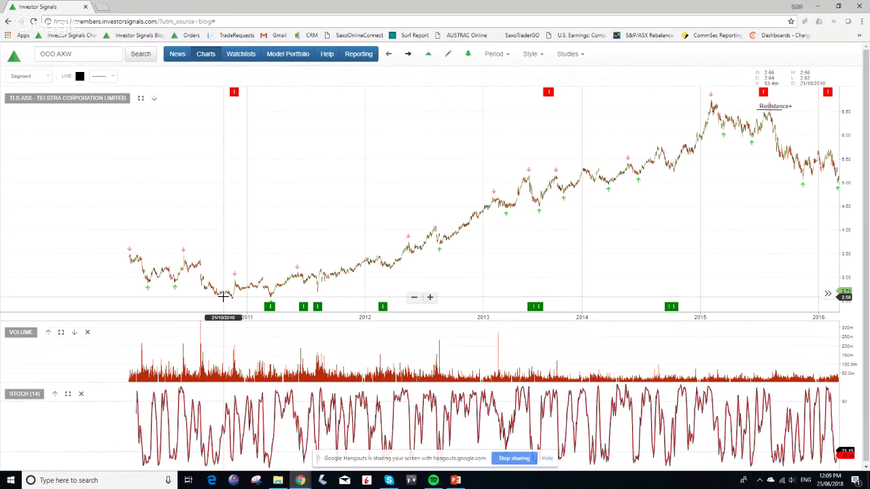
{"action": "left_click_drag", "start_coordinate": [555, 238], "coordinate": [382, 238]}
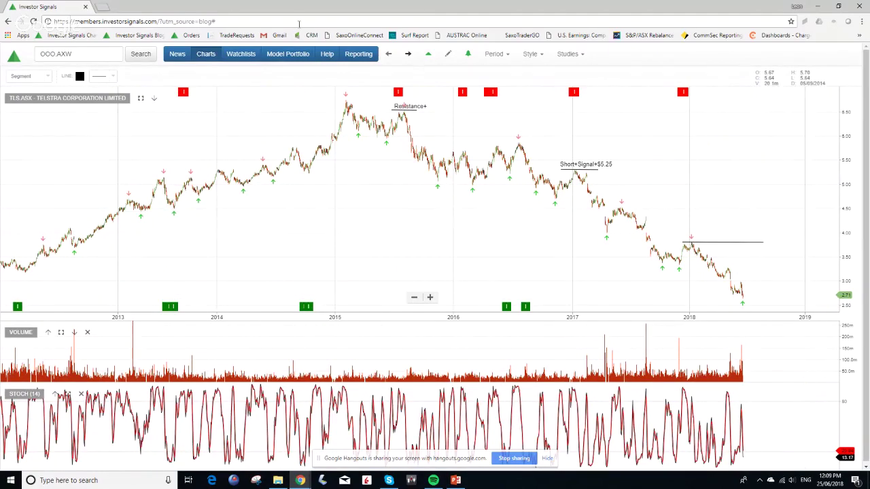
Review the long-term charts of Orora, OZ Minerals, Whitehaven Coal and Rio Tinto, checking the lines at recent lows
{"action": "left_click", "coordinate": [408, 54]}
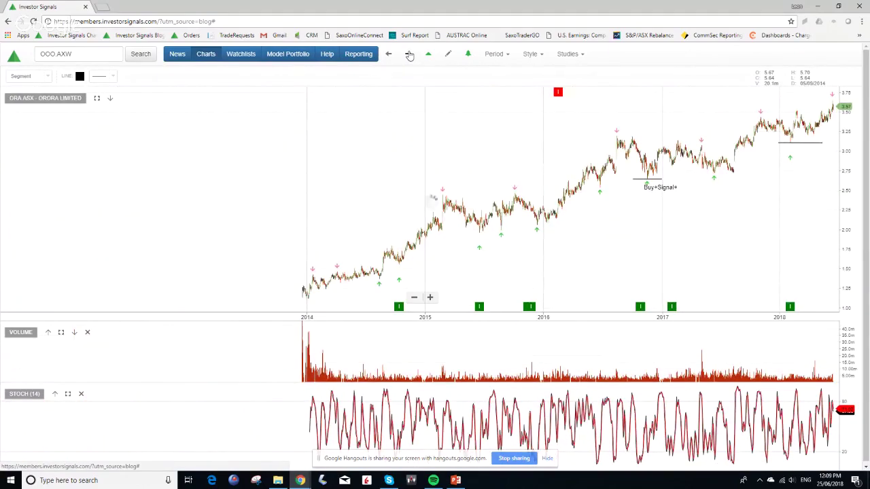
{"action": "left_click", "coordinate": [409, 54]}
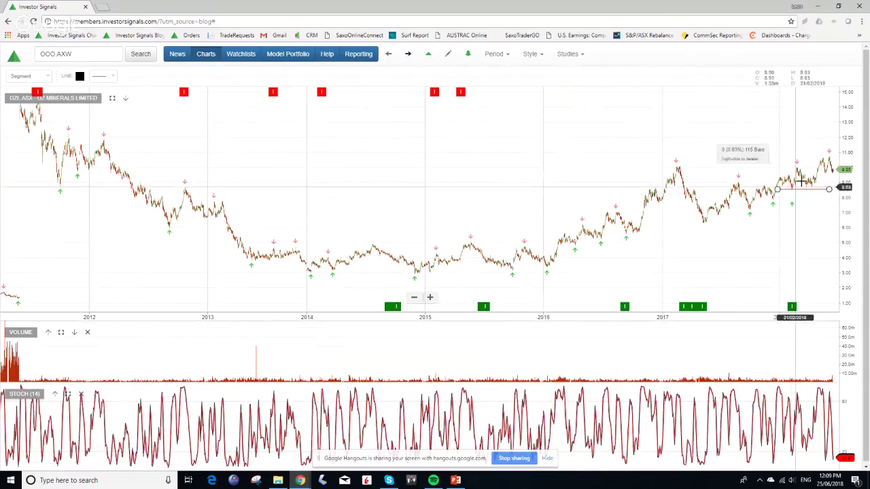
{"action": "left_click", "coordinate": [409, 54]}
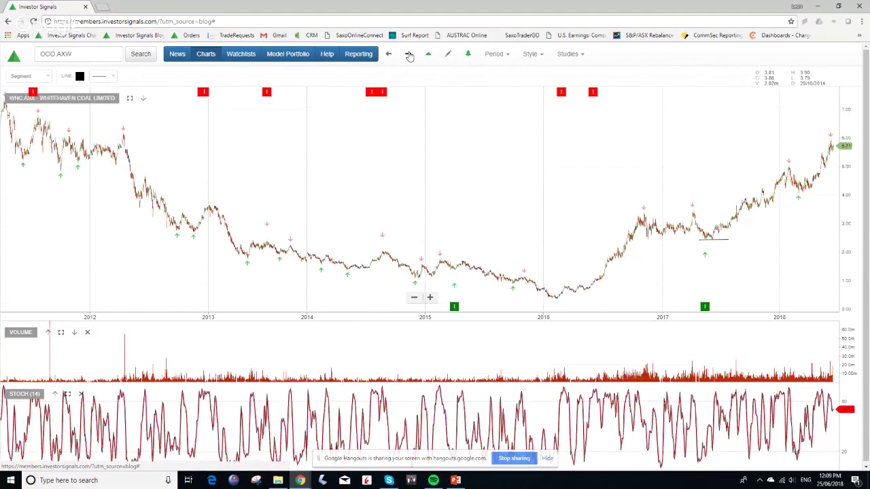
{"action": "left_click", "coordinate": [409, 54]}
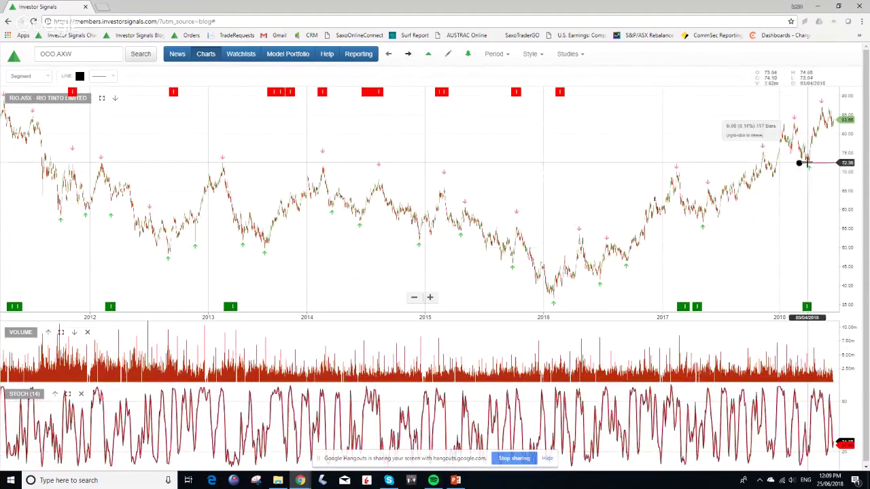
Examine Iluka Resources' price history around the line at its early 2018 low and open the BHP Billiton chart
{"action": "left_click", "coordinate": [409, 54]}
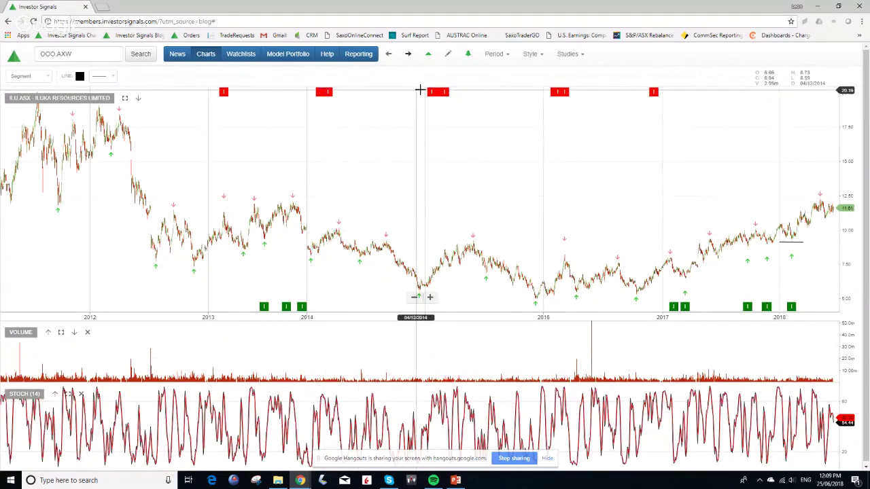
{"action": "left_click_drag", "start_coordinate": [601, 90], "coordinate": [617, 88]}
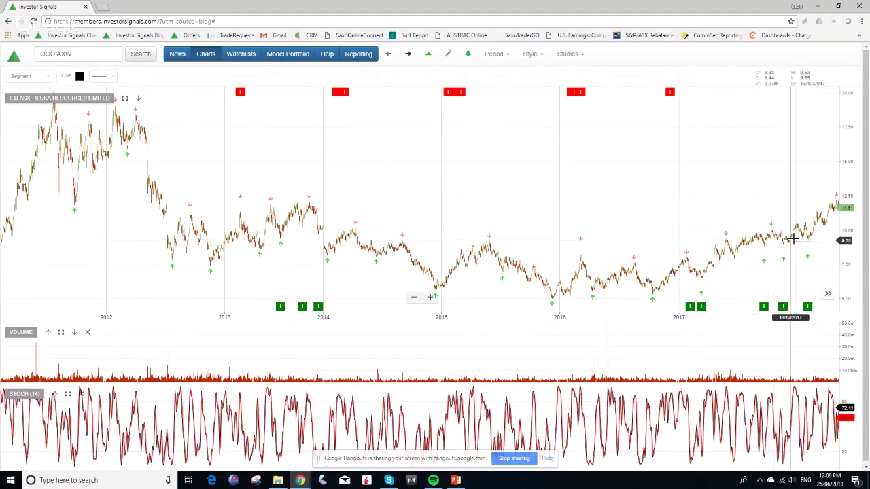
{"action": "left_click_drag", "start_coordinate": [771, 198], "coordinate": [744, 199]}
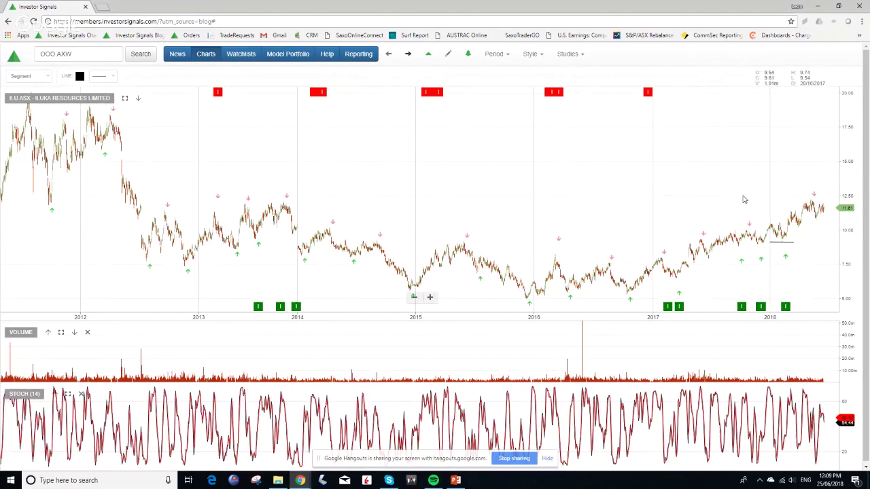
{"action": "left_click", "coordinate": [408, 53]}
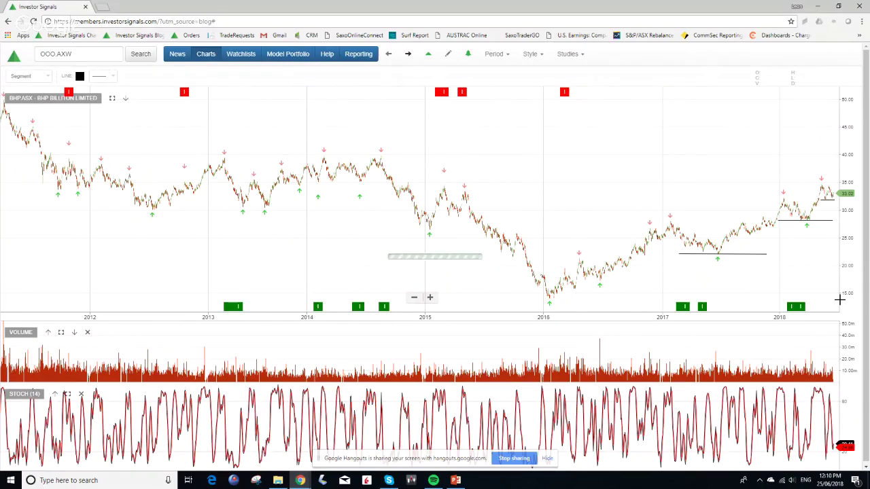
Examine BHP Billiton's recent price action around the short line at its mid-2018 low
{"action": "left_click", "coordinate": [826, 198]}
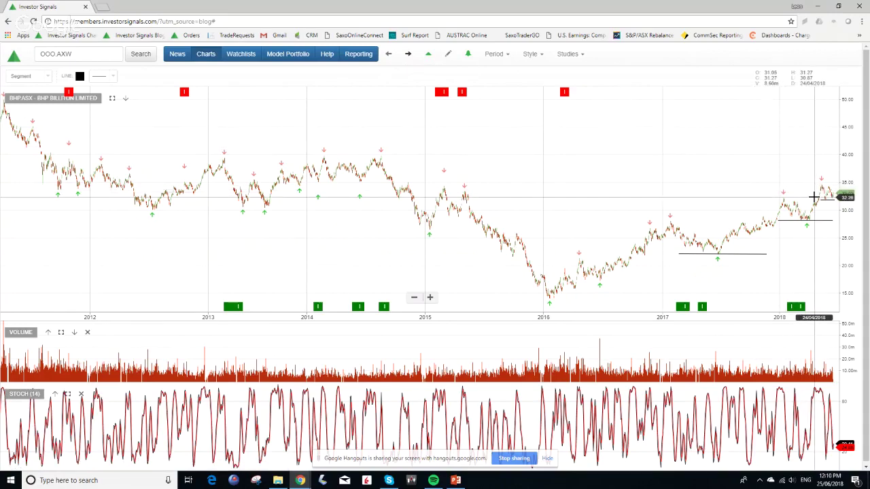
{"action": "left_click_drag", "start_coordinate": [816, 196], "coordinate": [635, 202]}
{"action": "left_click", "coordinate": [709, 161]}
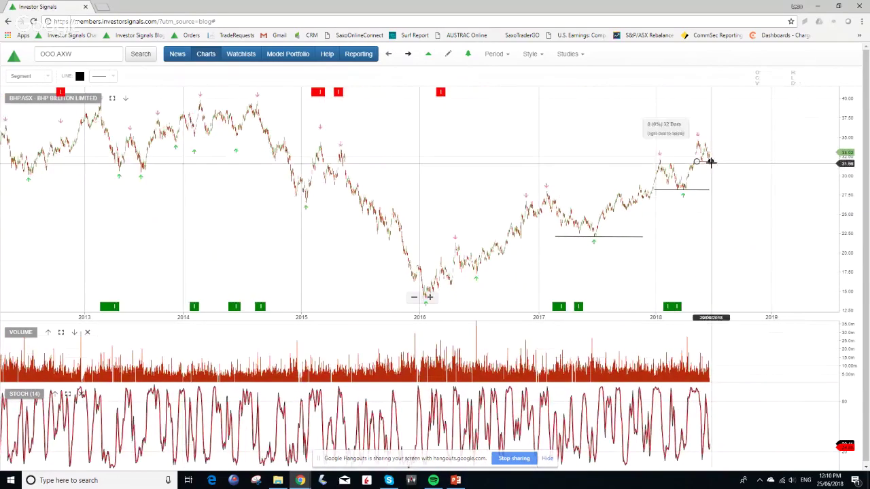
Review the long-term watchlist charts of Fortescue Metals, Woodside Petroleum and Spark Infrastructure, checking the lines near recent prices
{"action": "left_click", "coordinate": [410, 55]}
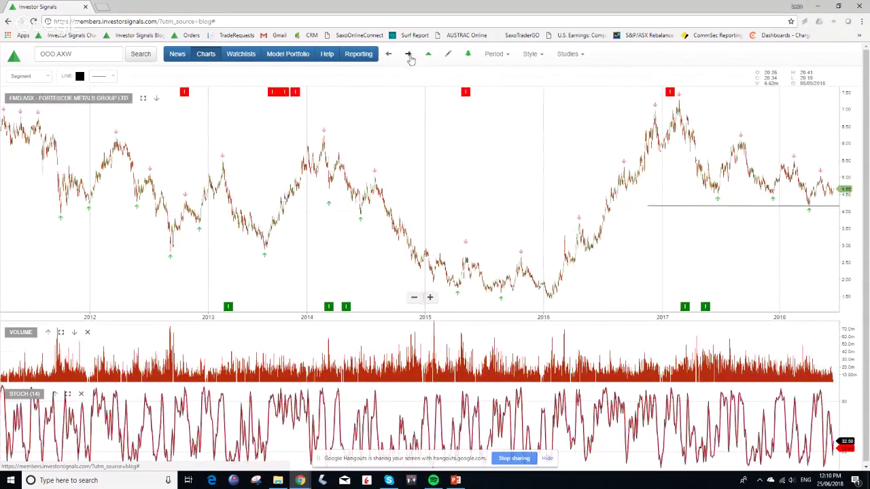
{"action": "left_click_drag", "start_coordinate": [559, 164], "coordinate": [536, 166]}
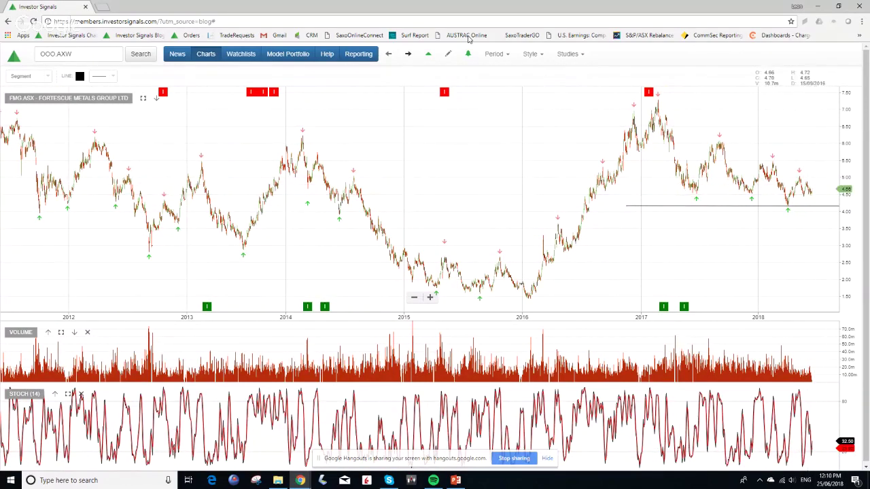
{"action": "left_click", "coordinate": [409, 54]}
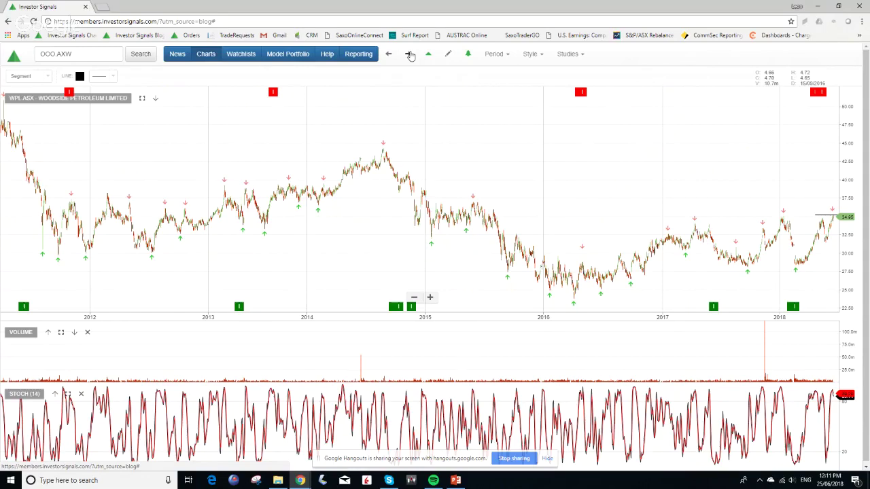
{"action": "left_click", "coordinate": [408, 54]}
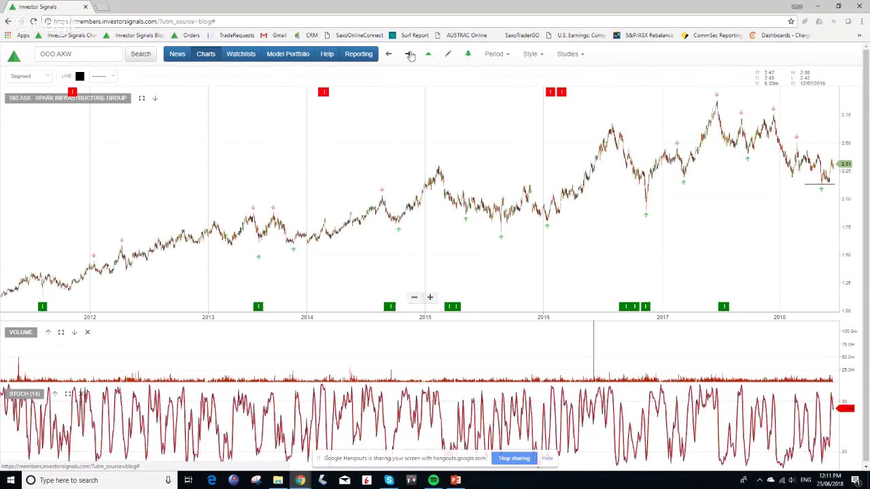
{"action": "scroll", "coordinate": [743, 200], "scroll_direction": "right", "scroll_amount": 3}
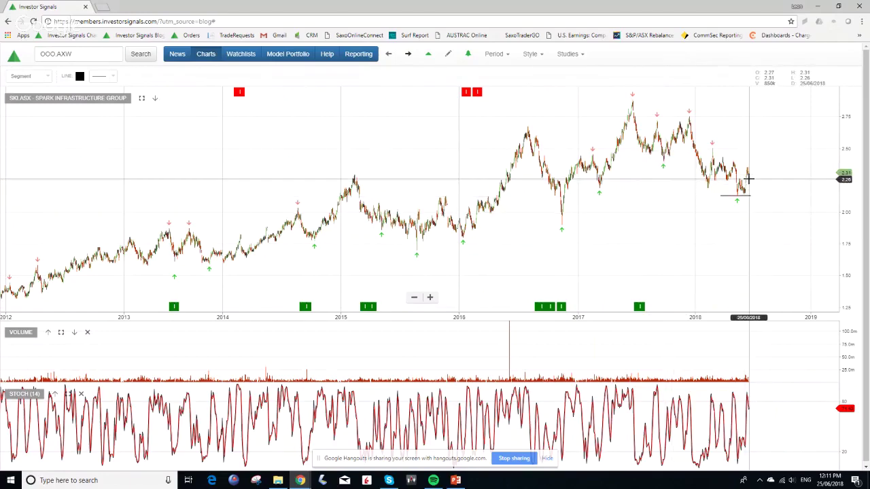
Review the watchlist charts of Domino's Pizza, Origin Energy and Flight Centre
{"action": "left_click", "coordinate": [408, 55]}
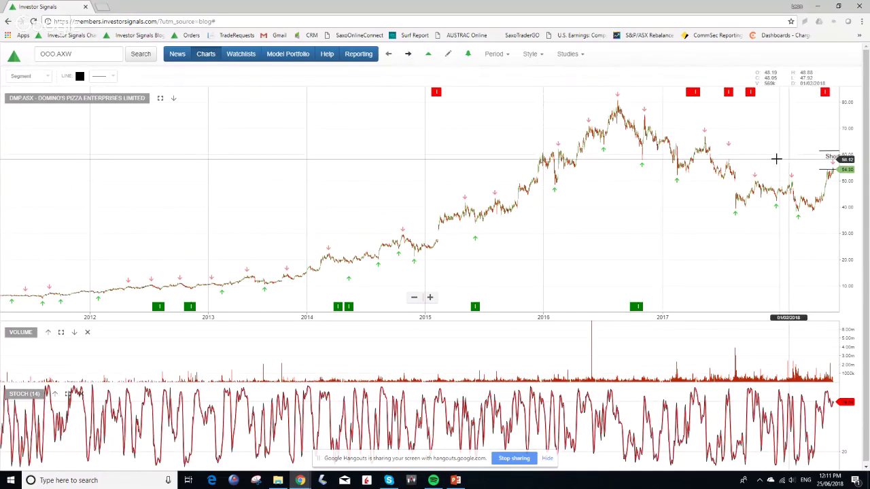
{"action": "left_click", "coordinate": [407, 54]}
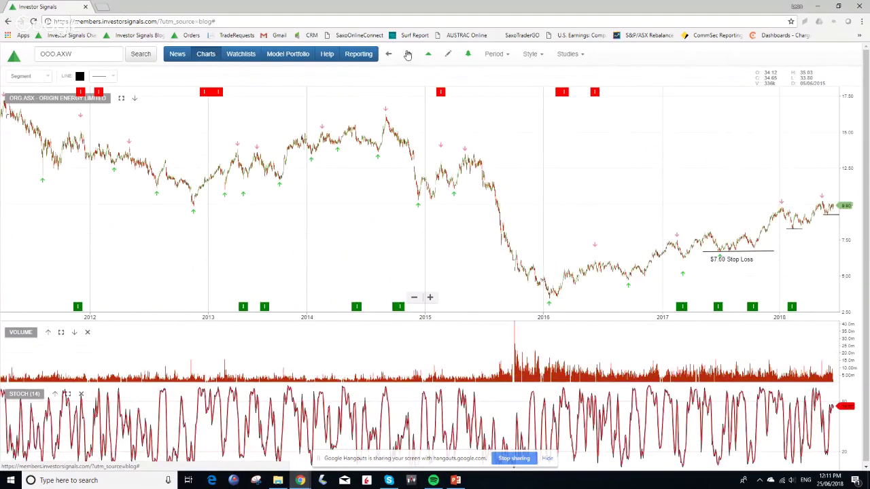
{"action": "left_click", "coordinate": [408, 55]}
{"action": "left_click", "coordinate": [410, 55]}
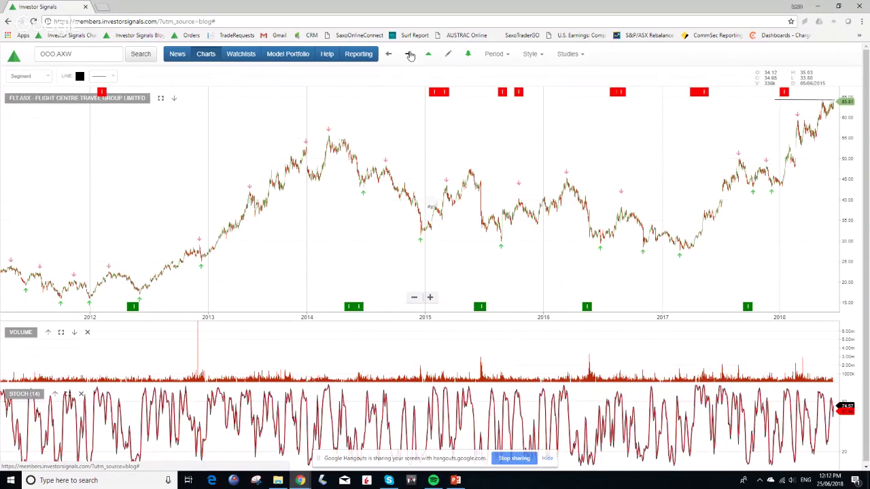
Review the Santos and Oil Search charts, checking the line at Oil Search's early 2018 low
{"action": "left_click", "coordinate": [410, 55]}
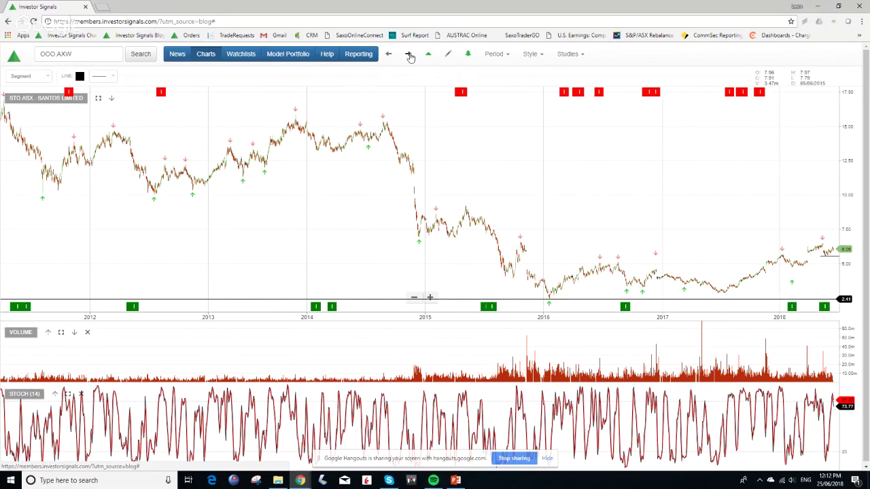
{"action": "left_click", "coordinate": [409, 55]}
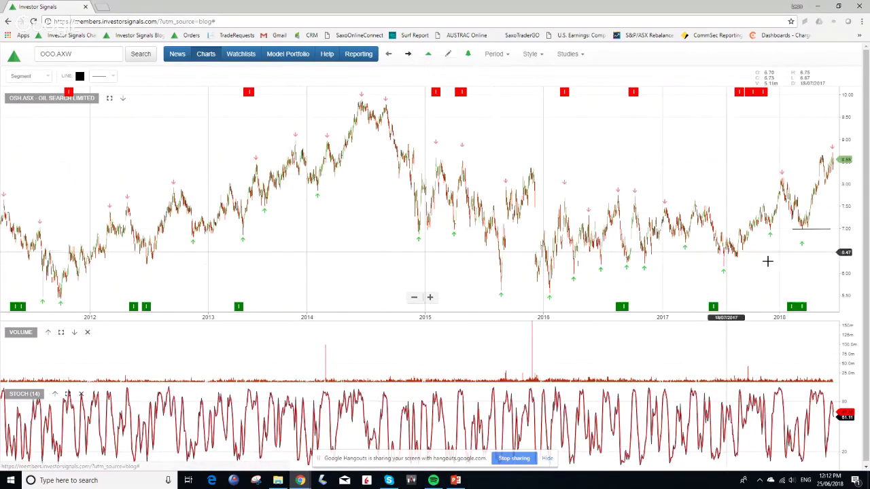
{"action": "mouse_move", "coordinate": [800, 229]}
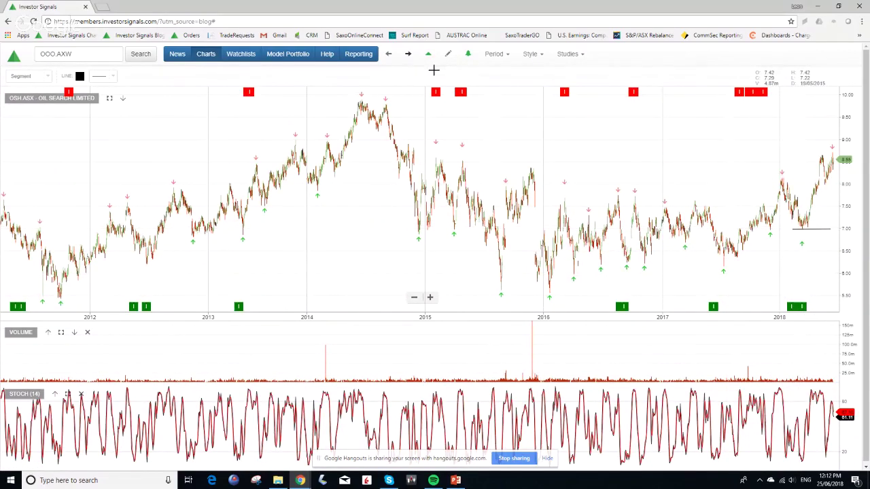
Open the Northern Star Resources chart and examine its 2018 buy signals and the line near the 6.00 level
{"action": "left_click", "coordinate": [409, 55]}
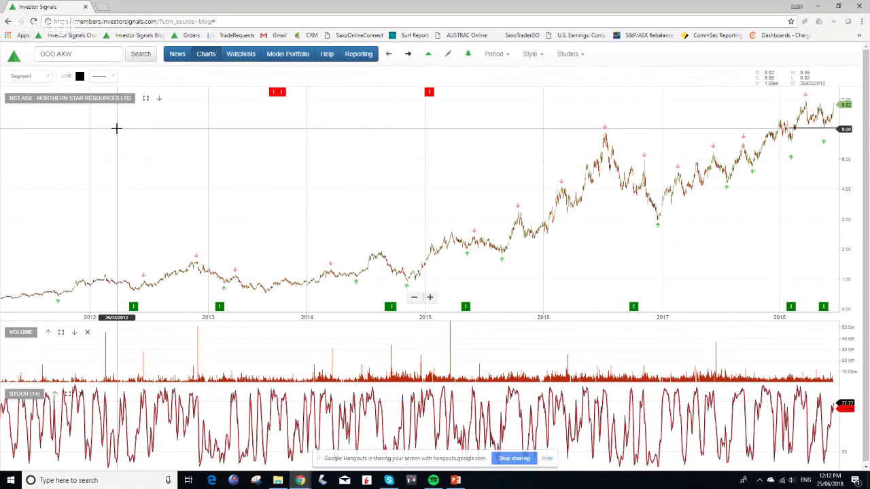
{"action": "scroll", "coordinate": [116, 128], "scroll_direction": "up", "scroll_amount": 3}
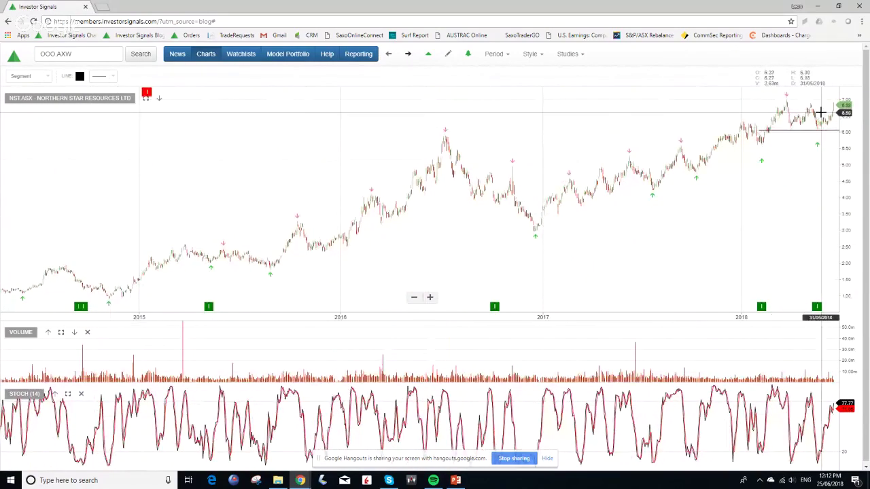
{"action": "scroll", "coordinate": [832, 117], "scroll_direction": "up", "scroll_amount": 2}
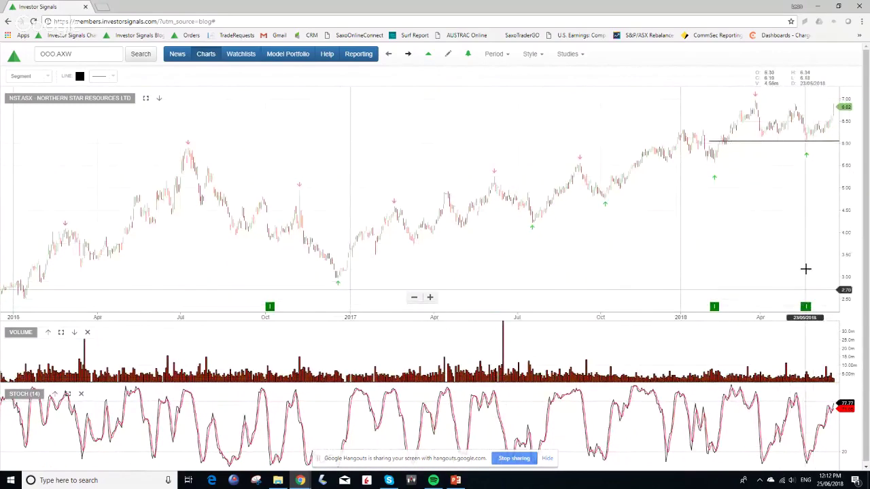
{"action": "scroll", "coordinate": [328, 120], "scroll_direction": "down", "scroll_amount": 4}
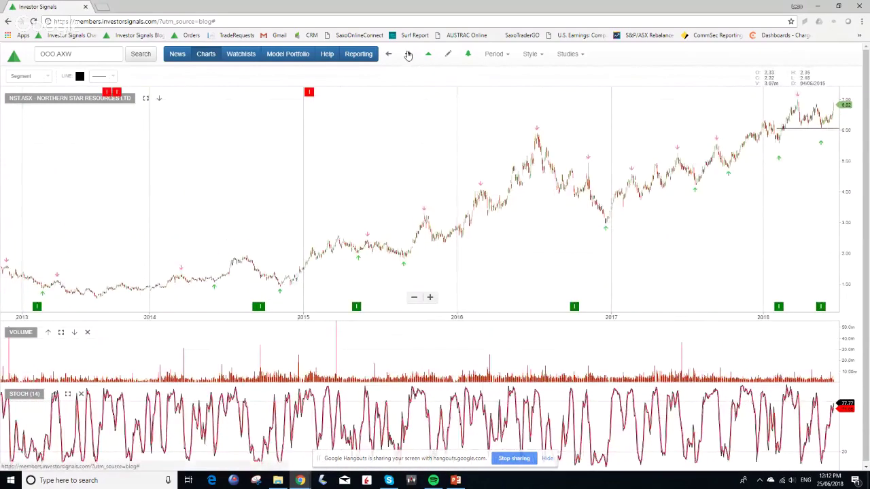
Review the watchlist charts of Commonwealth Bank, Ramsay Health Care and The A2 Milk Company
{"action": "left_click", "coordinate": [408, 55]}
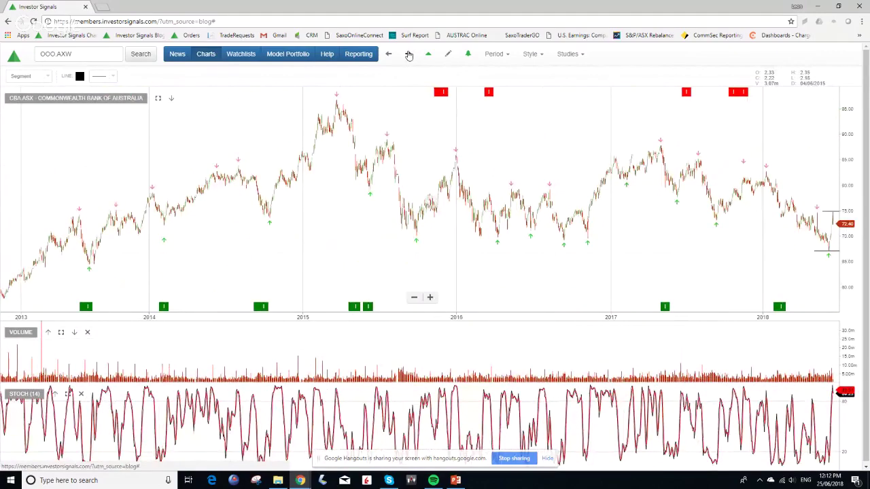
{"action": "left_click", "coordinate": [409, 54]}
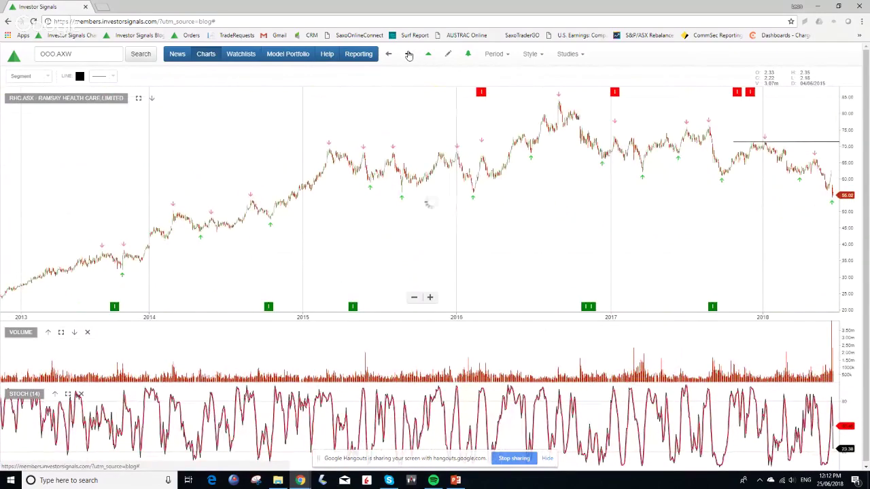
{"action": "left_click", "coordinate": [409, 54]}
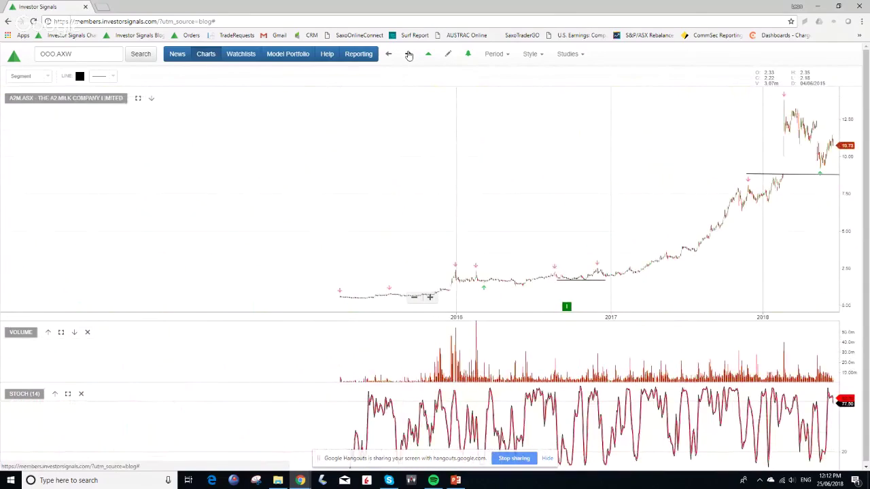